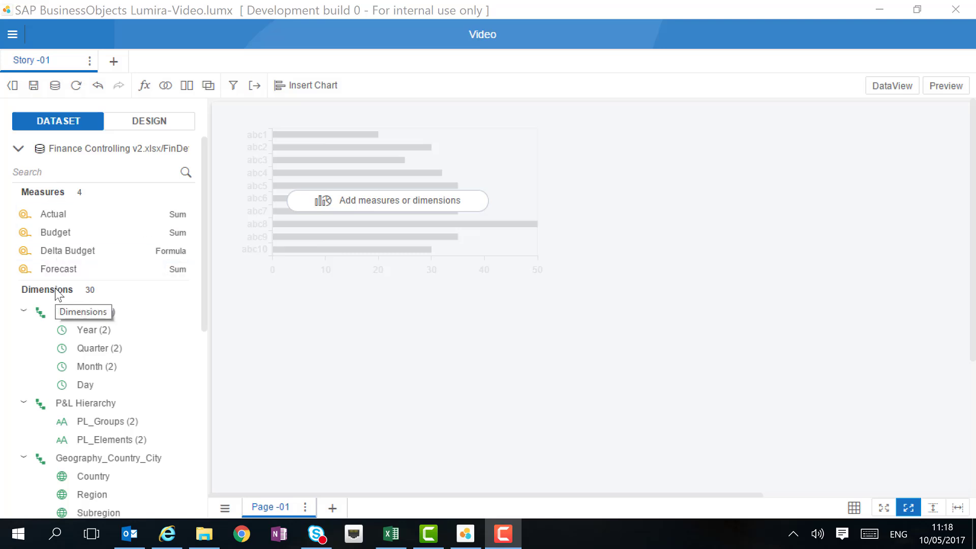
- Switch to the page design options to reach Page -01's action menu
left_click(139, 125)
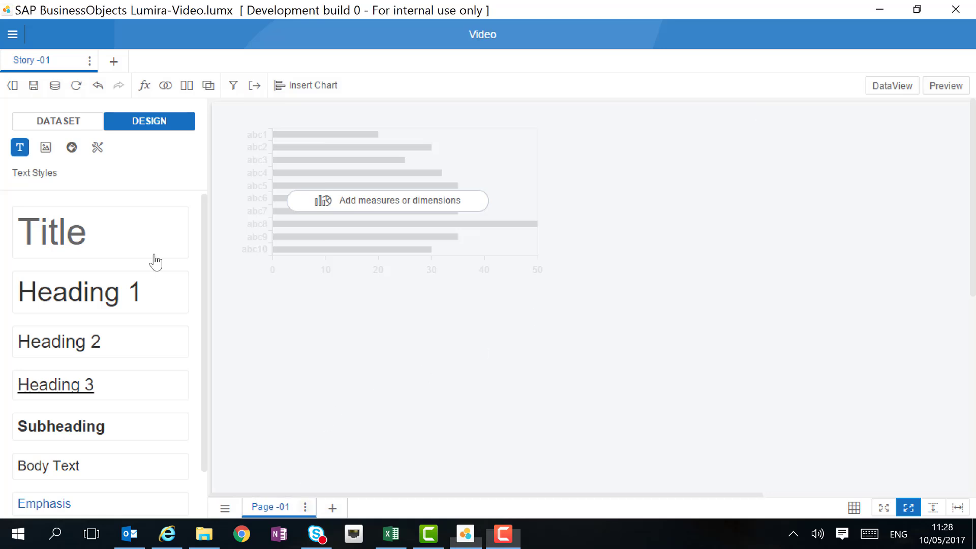
- Set all pages to the BI Launchpad (20:7) size, 1860 × 651 px, in page settings
left_click(305, 507)
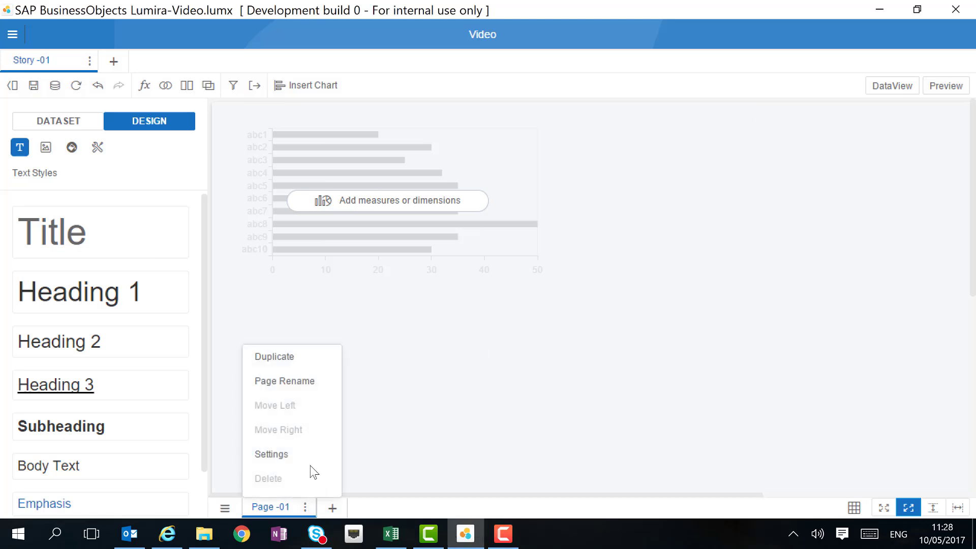
left_click(314, 455)
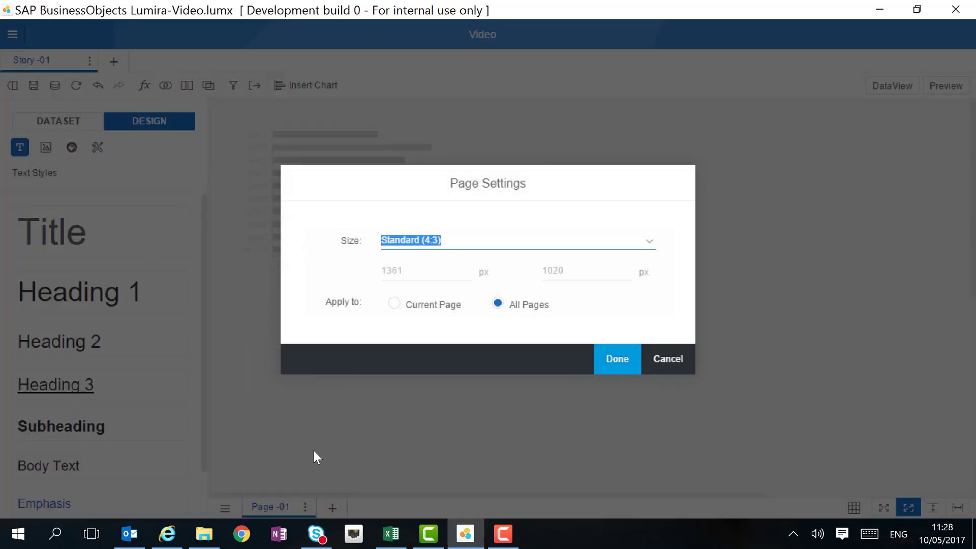
left_click(648, 244)
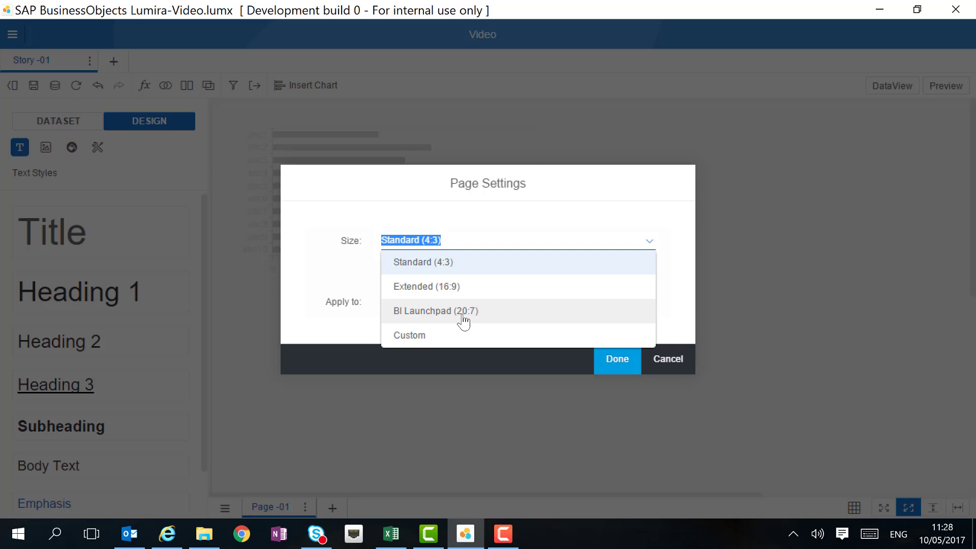
left_click(490, 318)
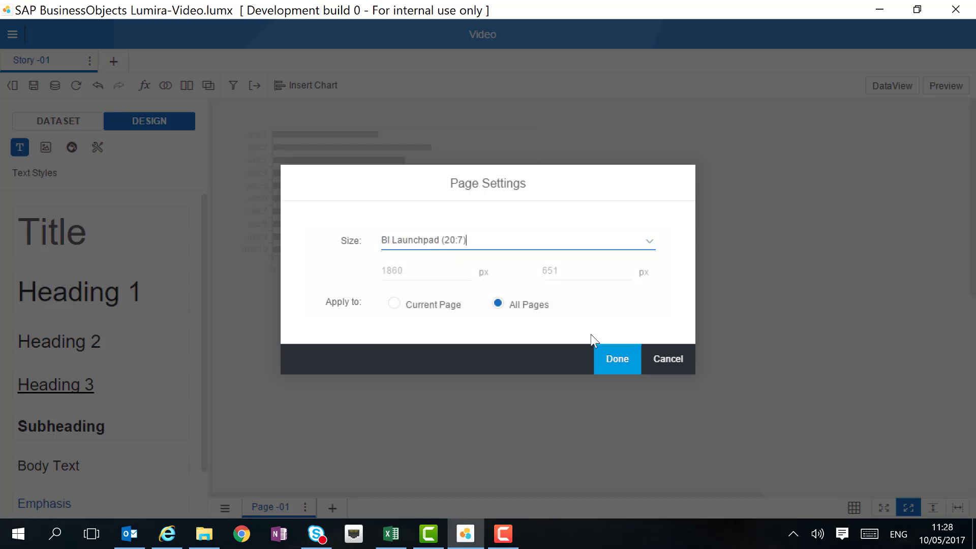
left_click(618, 365)
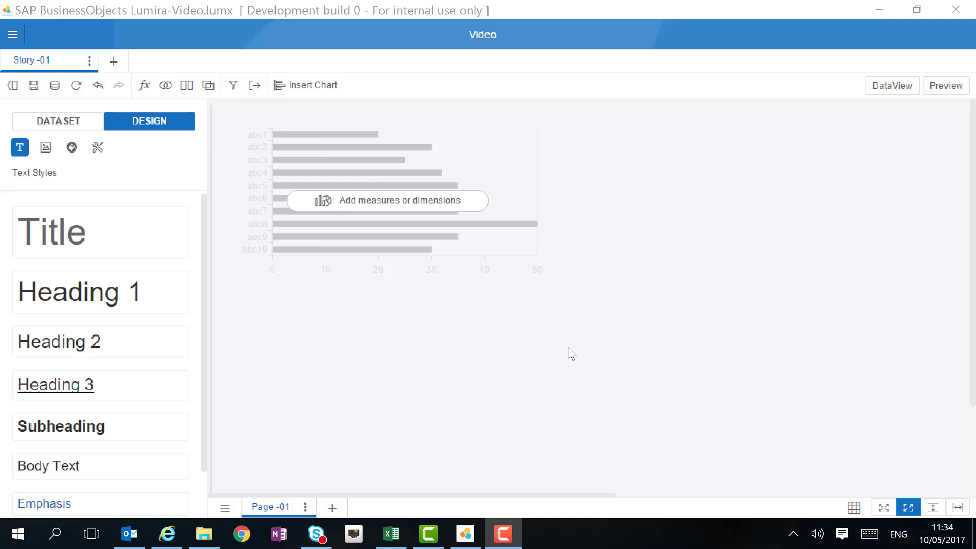
- Drag Actual, Budget, Forecast and Country from the dataset onto the placeholder chart
left_click(370, 175)
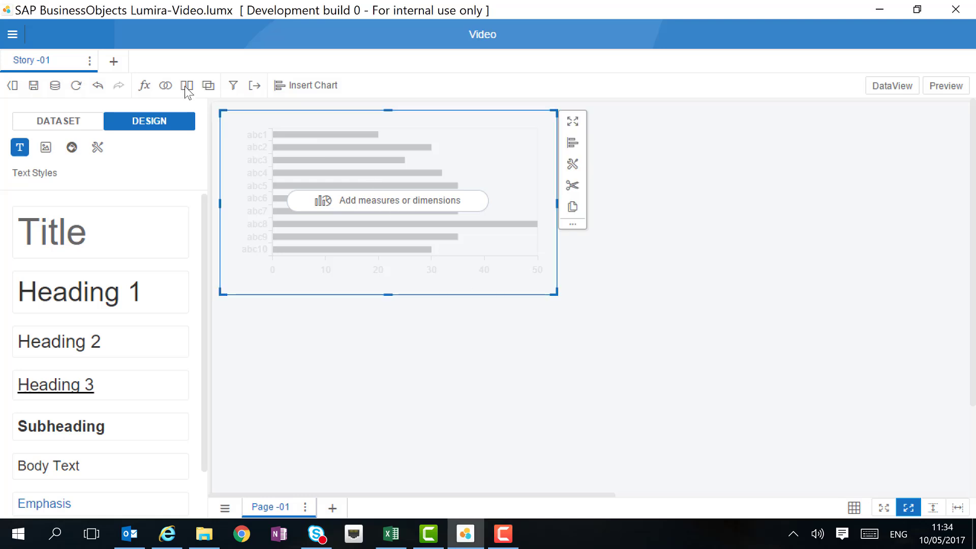
left_click(71, 124)
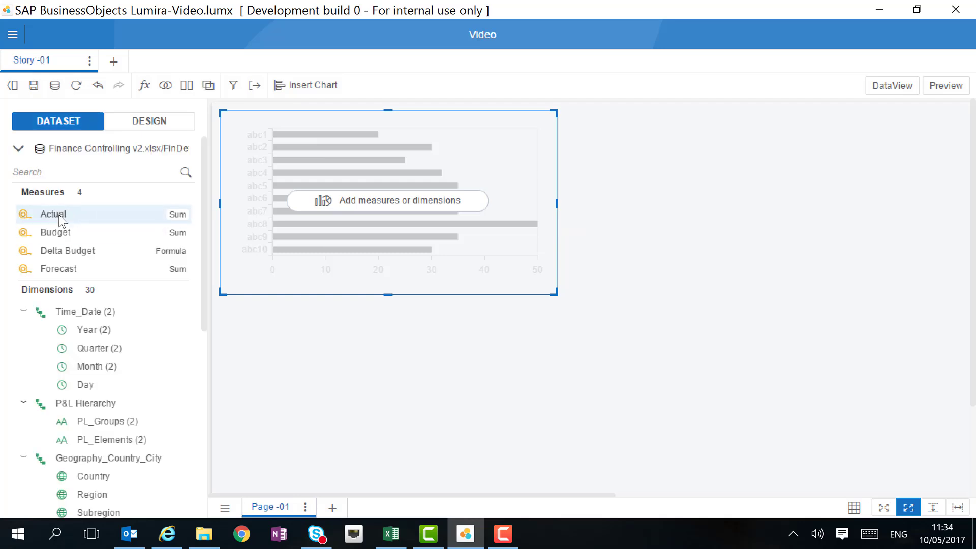
left_click_drag(58, 215, 387, 201)
left_click_drag(55, 233, 291, 229)
left_click_drag(163, 261, 311, 224)
left_click_drag(76, 478, 328, 219)
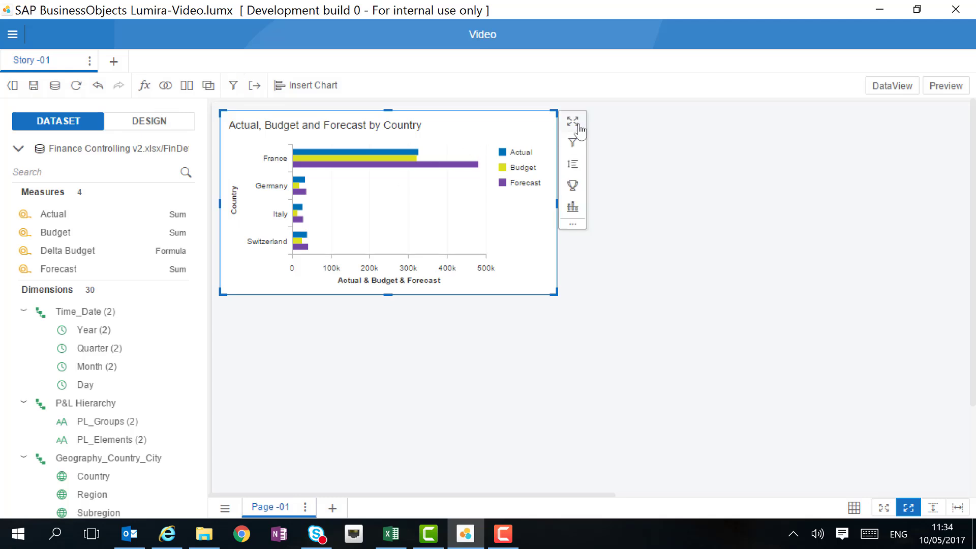
- Expand the country bar chart and turn on Show Data Labels for its bars
left_click(574, 123)
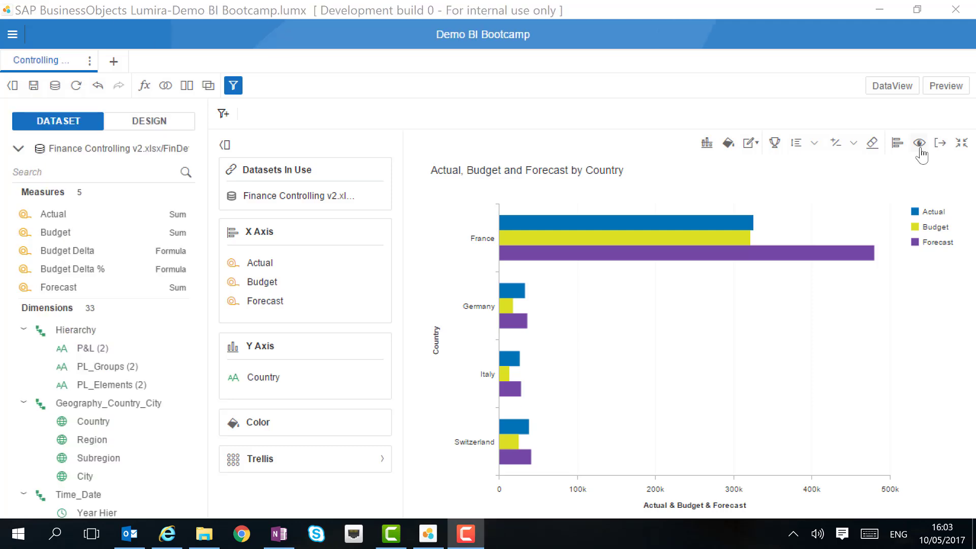
left_click(919, 143)
left_click(463, 112)
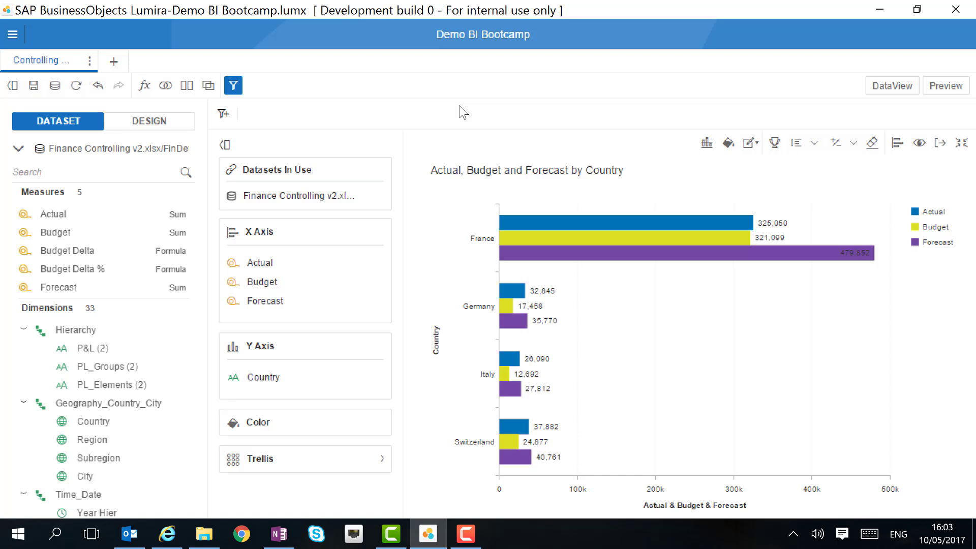
- Add a dynamic red Average reference line based on Budget to the bar chart
left_click(707, 145)
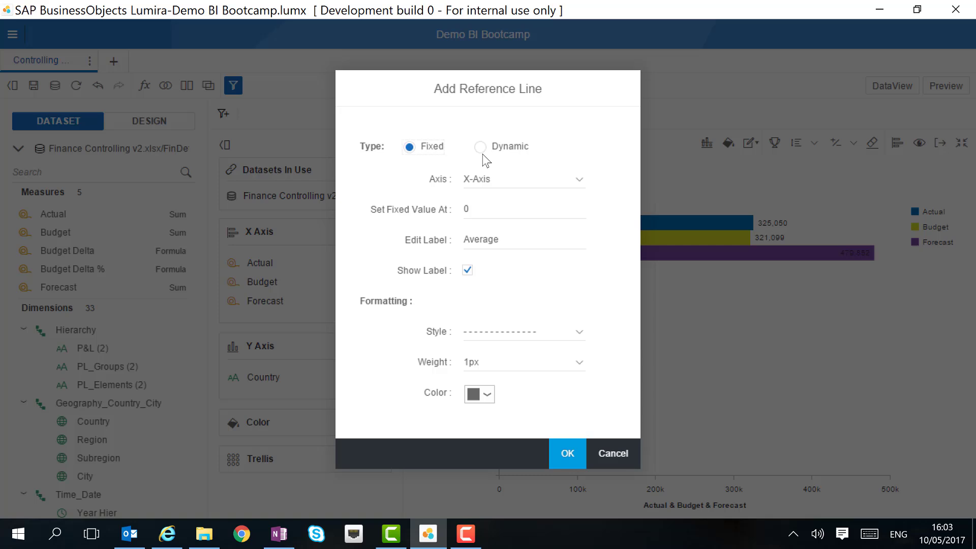
left_click(480, 147)
left_click(579, 179)
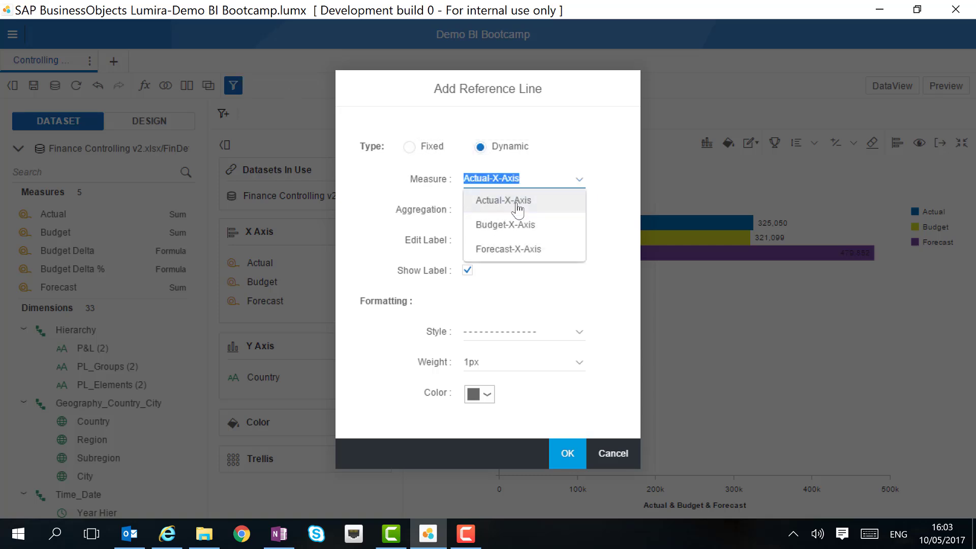
left_click(506, 223)
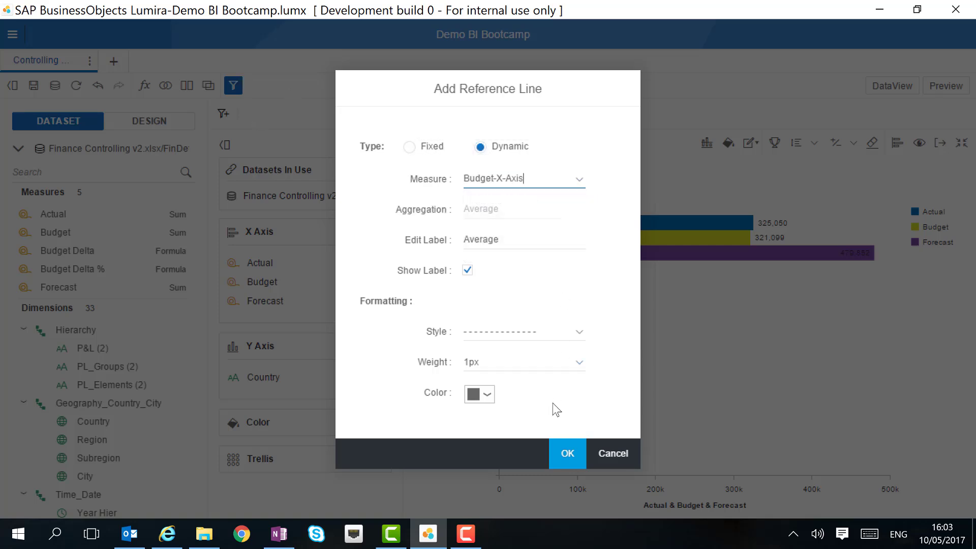
left_click(479, 397)
left_click(629, 338)
left_click(455, 426)
left_click(565, 453)
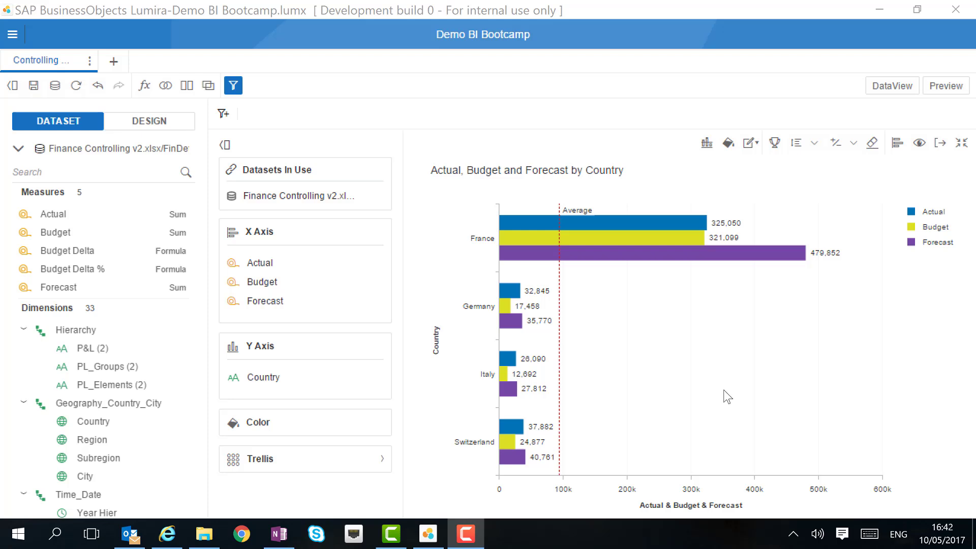
- Add Budget Delta % to the X Axis and assign it to a secondary axis
left_click(331, 260)
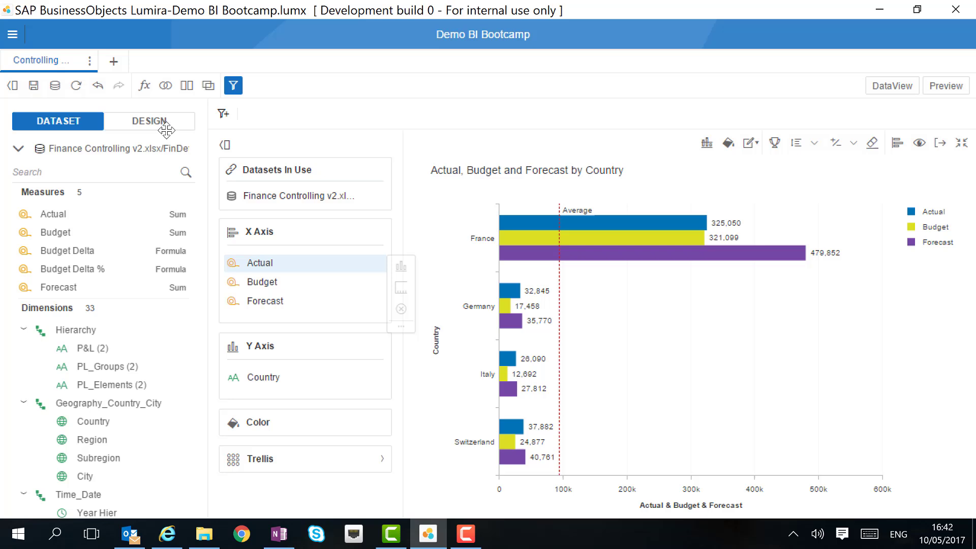
left_click(401, 326)
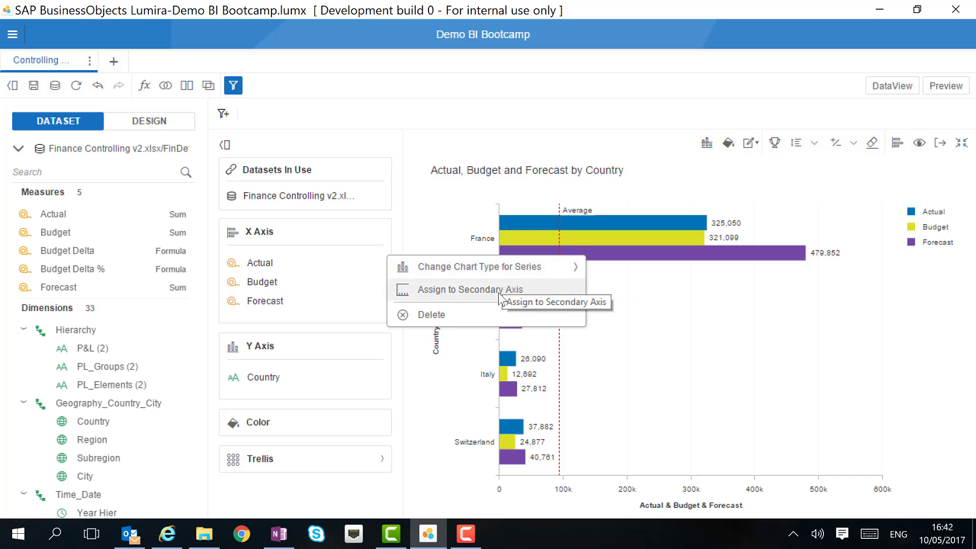
left_click_drag(60, 270, 273, 311)
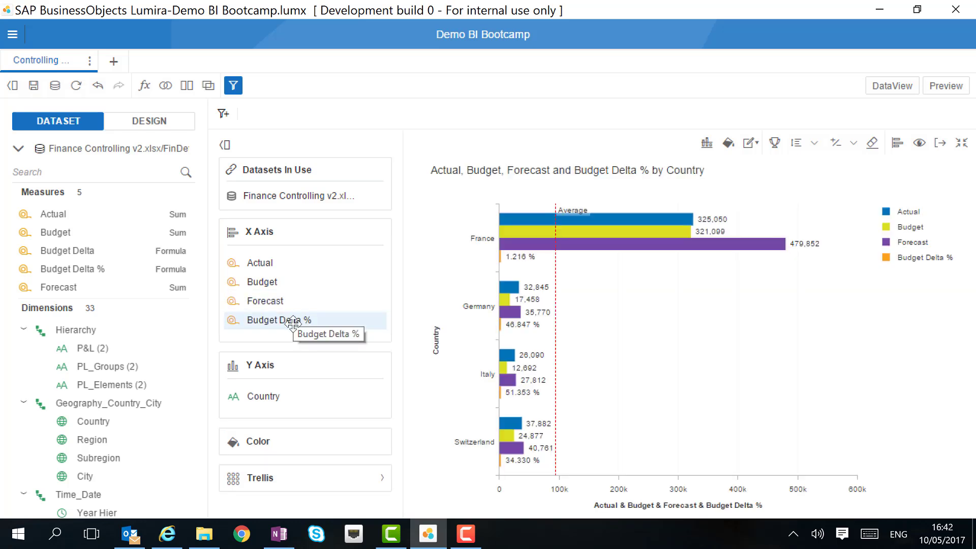
left_click(363, 319)
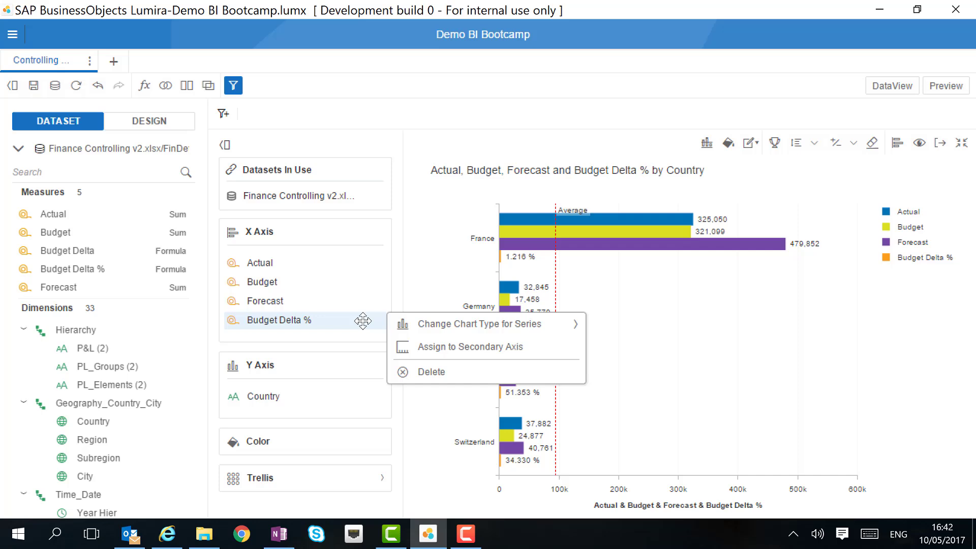
left_click(466, 347)
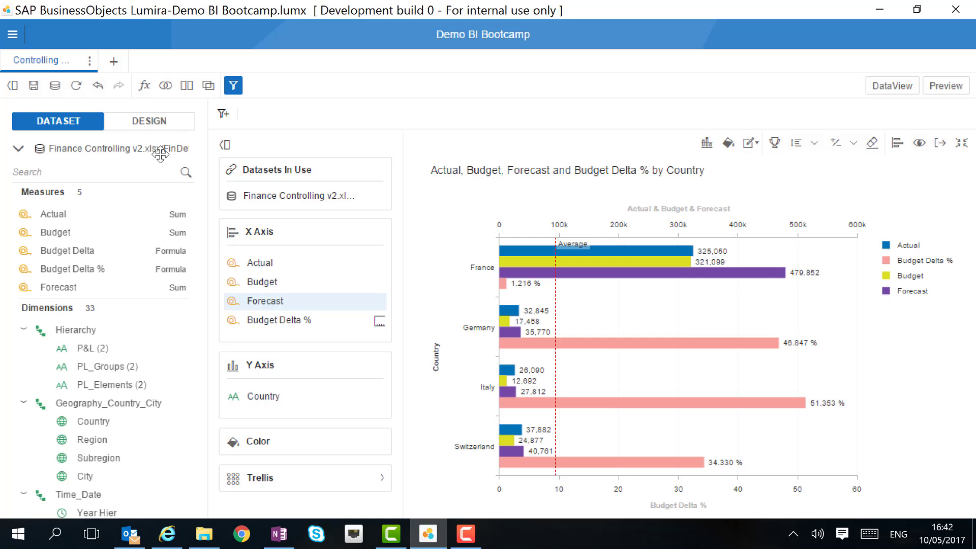
- Review the Forecast series chart-type choices, then undo the last chart change
mouse_move(379, 300)
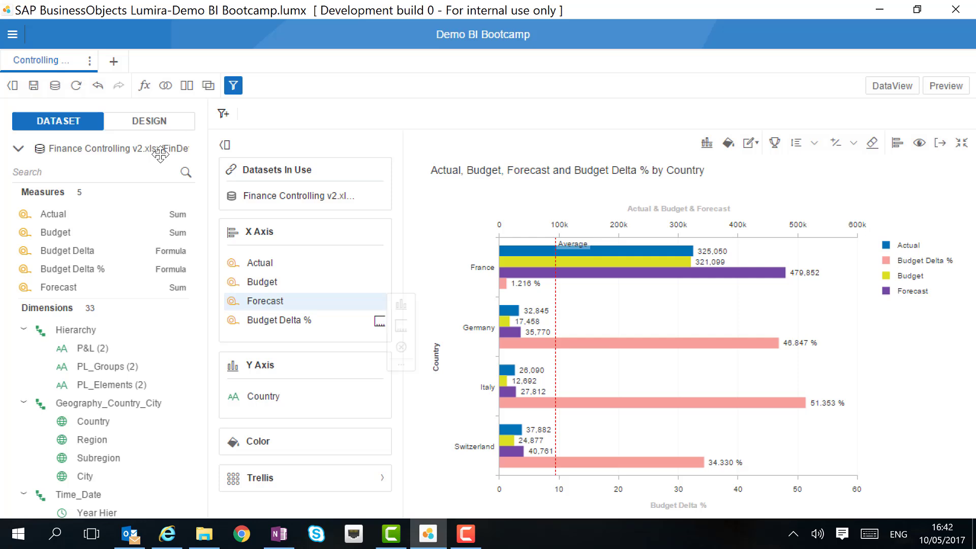
left_click(401, 305)
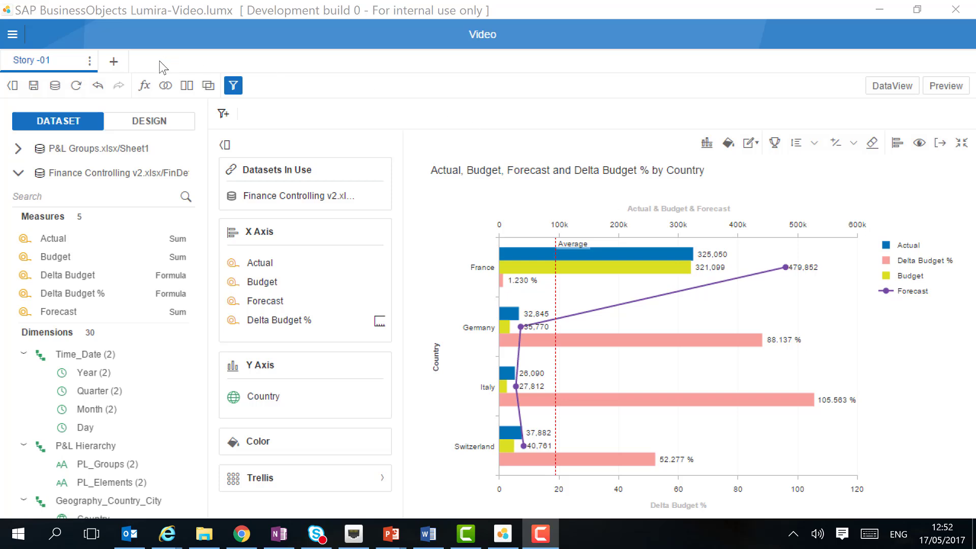
left_click(97, 85)
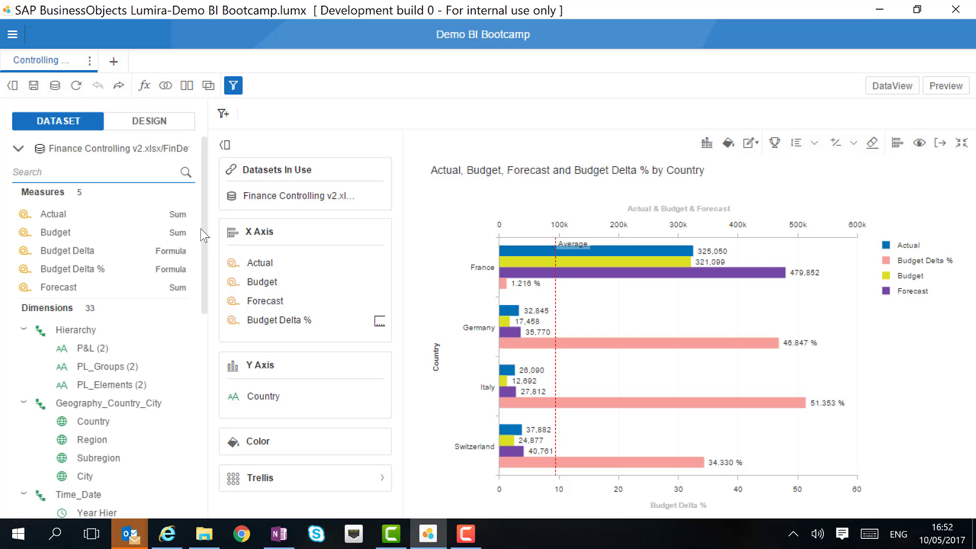
- Remove Budget Delta % from the chart and insert an empty Numeric Point chart
left_click_drag(305, 320, 105, 252)
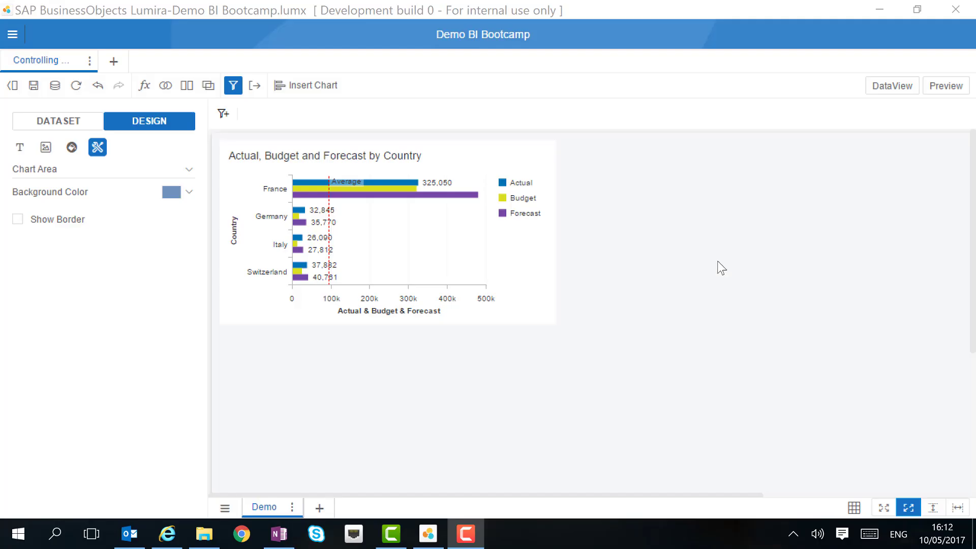
left_click(958, 508)
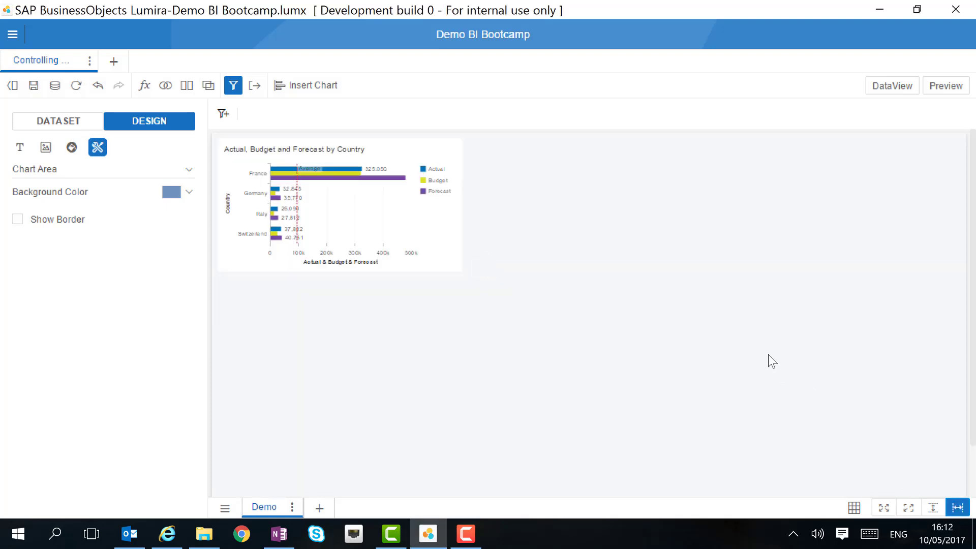
left_click(301, 90)
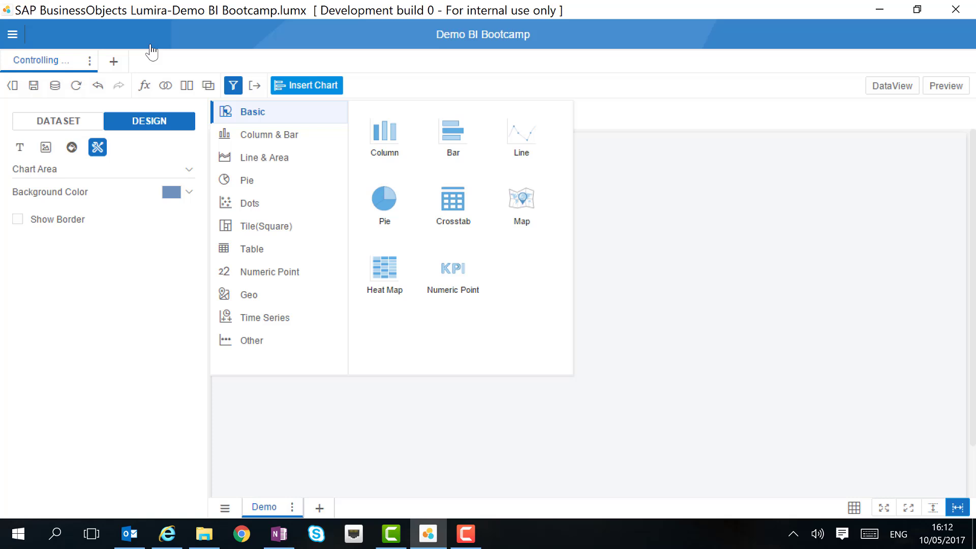
left_click(272, 273)
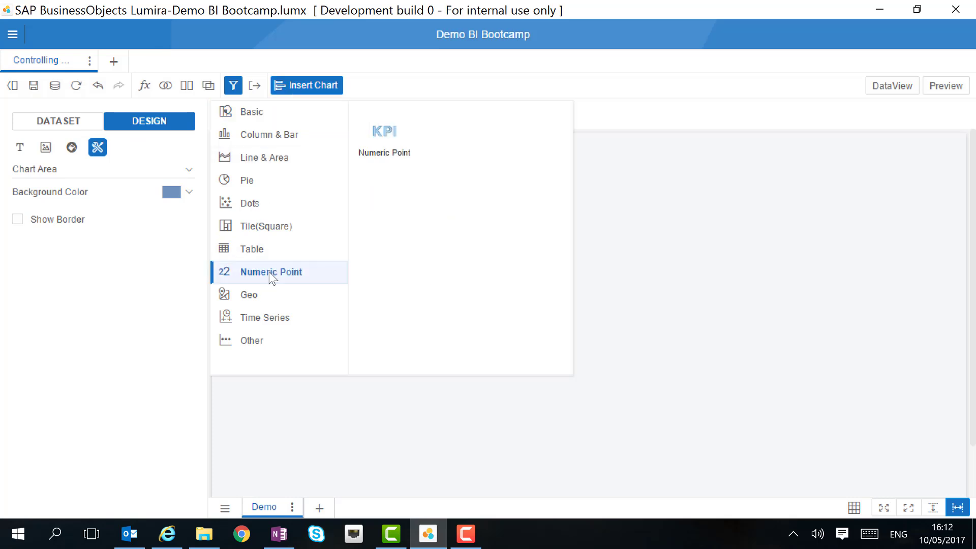
left_click(395, 137)
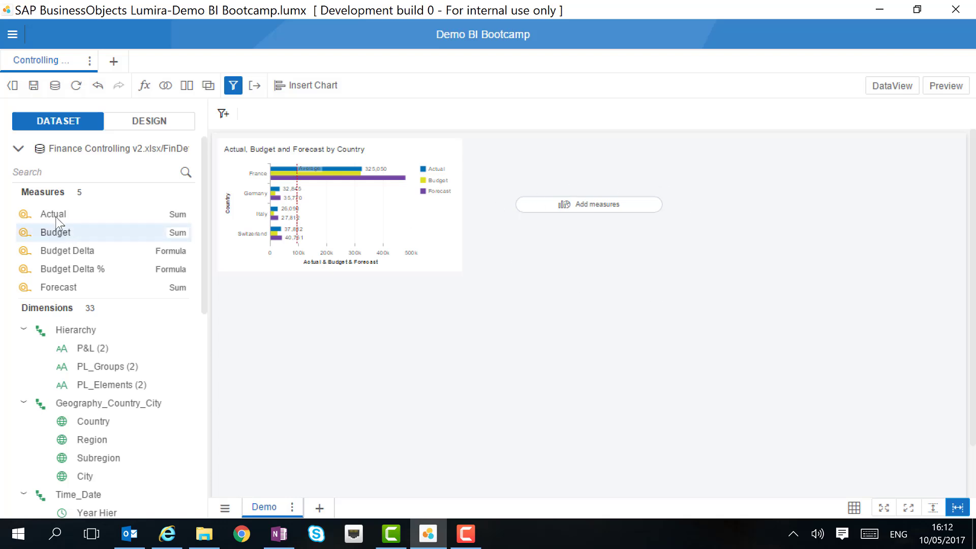
- Add Actual to the Numeric Point chart and give it a steel-blue background
left_click_drag(53, 214, 509, 216)
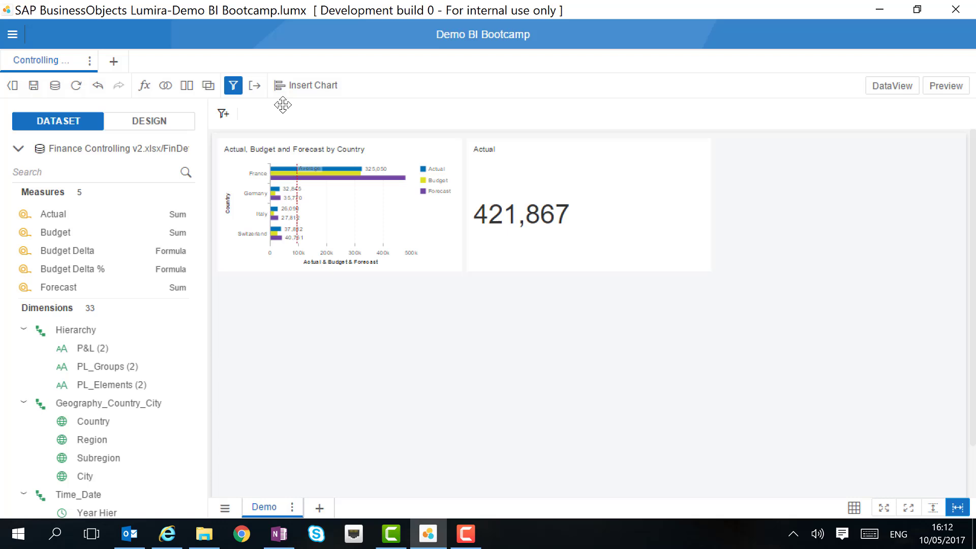
left_click(151, 122)
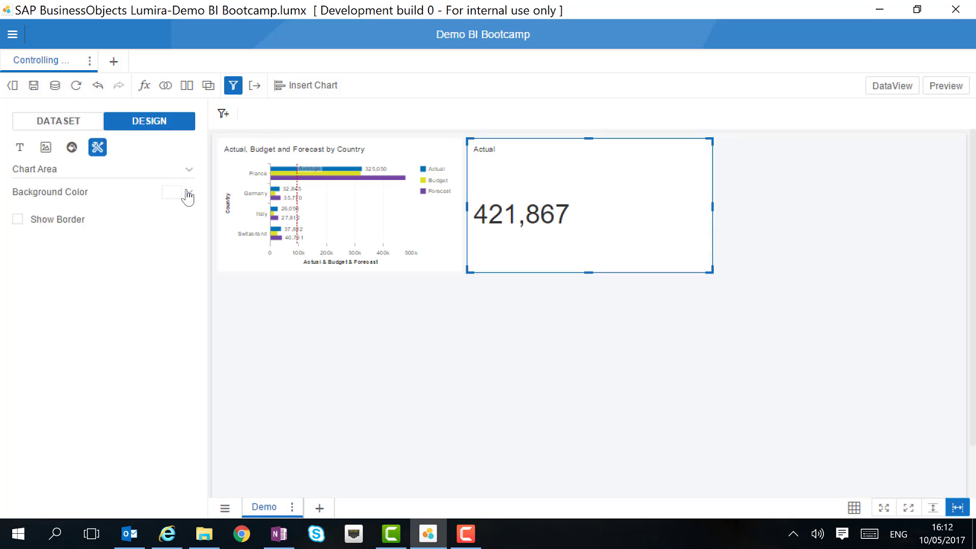
left_click(188, 194)
left_click(166, 232)
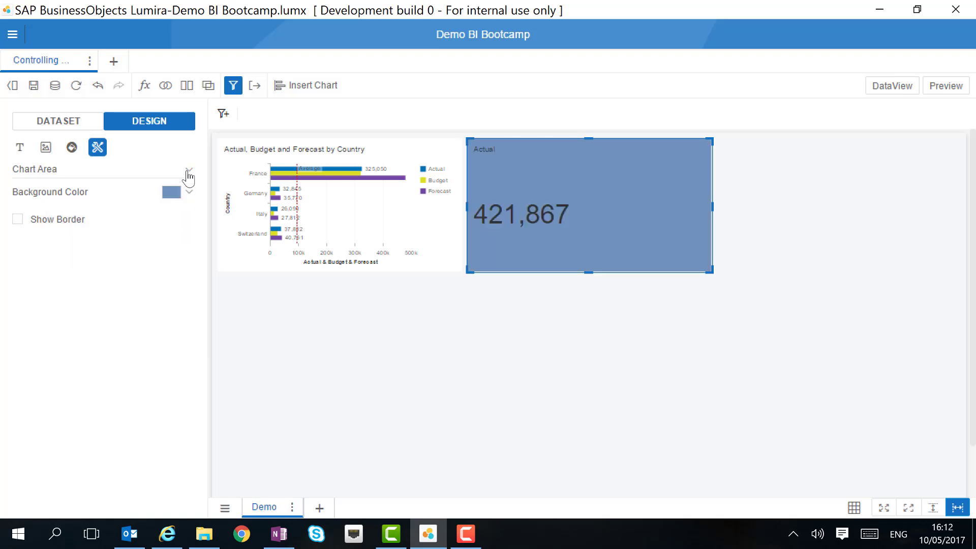
- Style the displayed value white at font size 22 and the chart title white
left_click(188, 173)
left_click(41, 215)
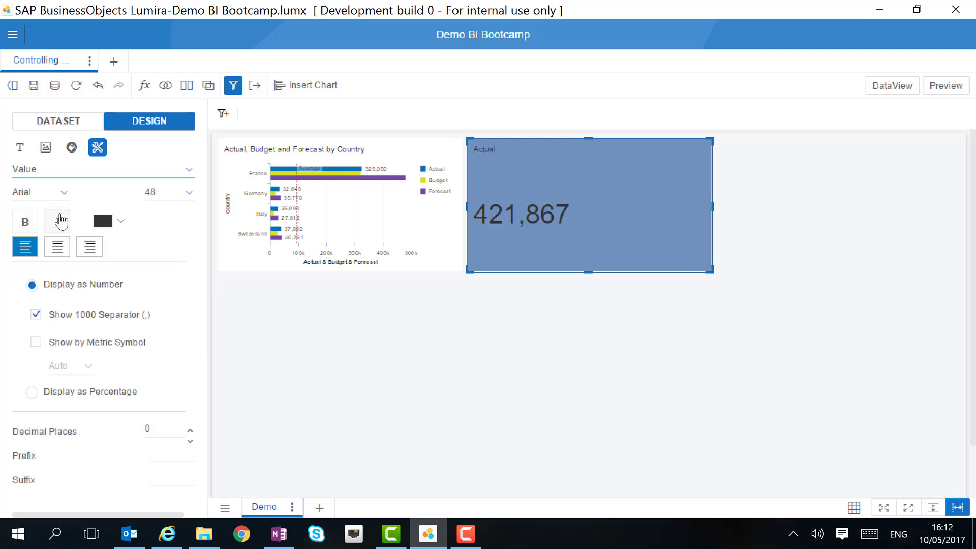
left_click(105, 223)
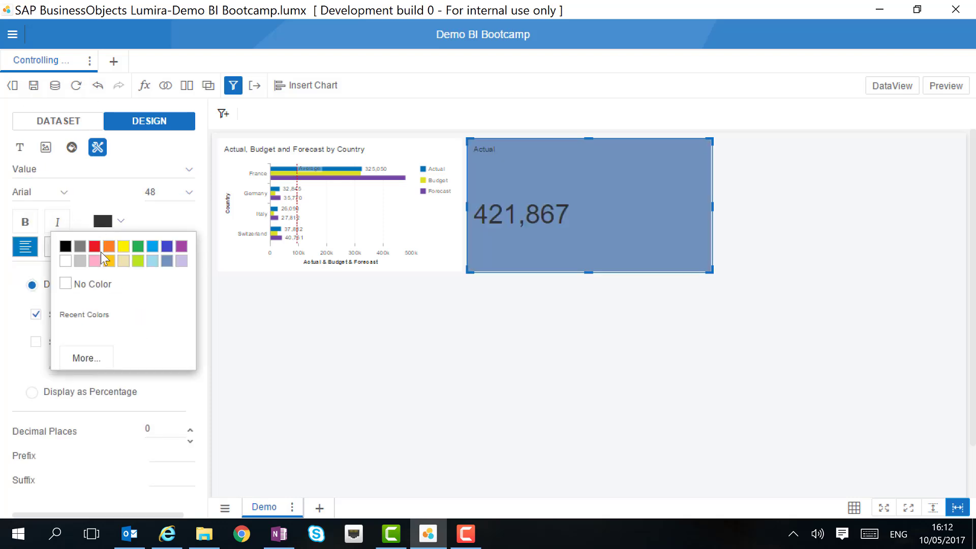
left_click(69, 261)
left_click(188, 192)
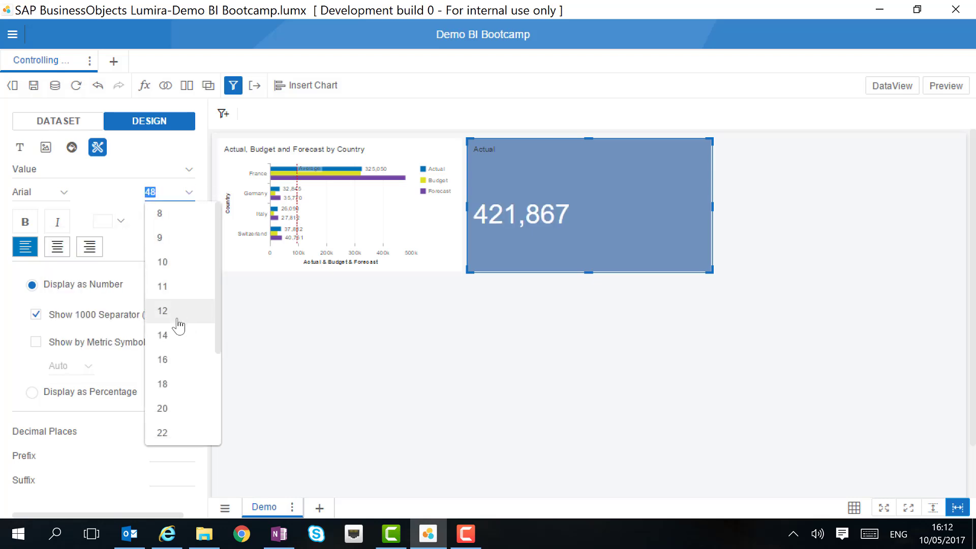
left_click(175, 432)
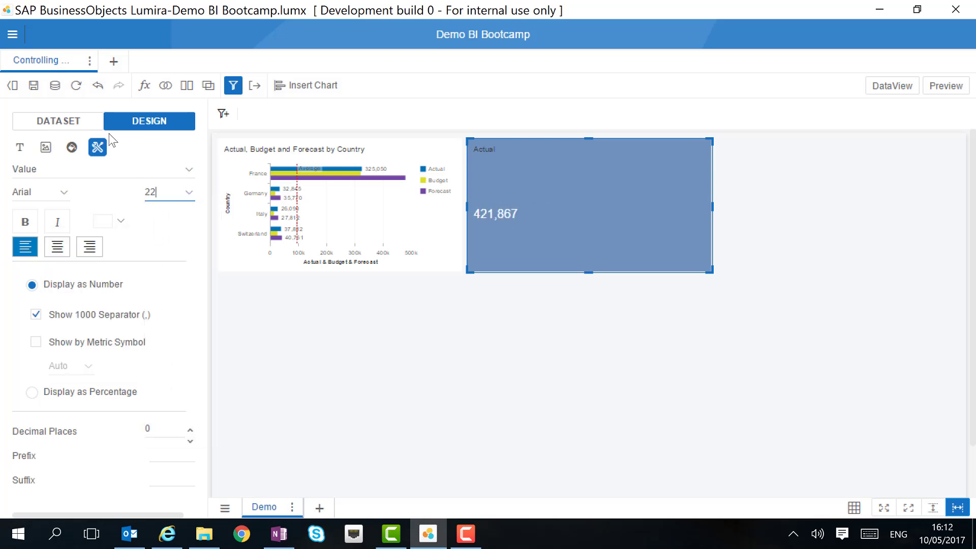
left_click(187, 170)
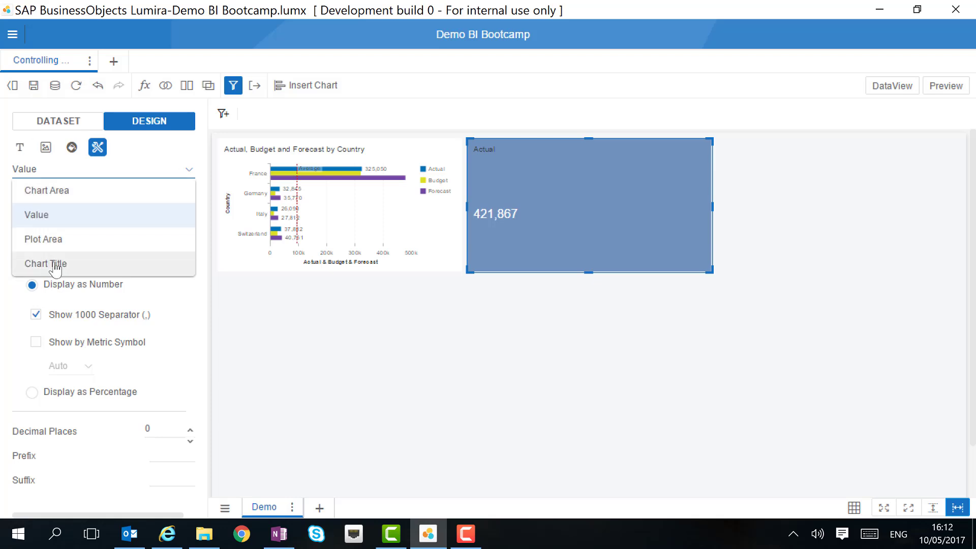
left_click(55, 266)
left_click(143, 253)
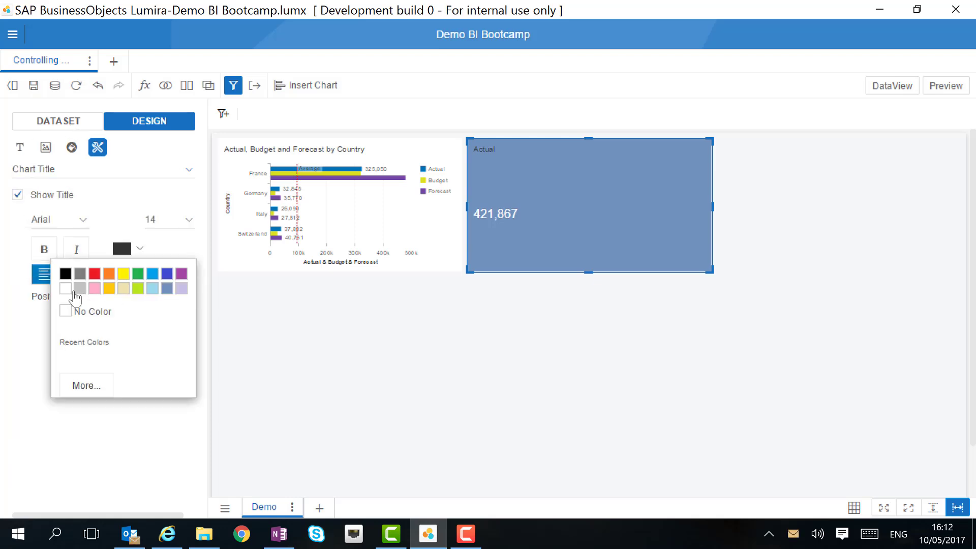
left_click(72, 288)
- Shrink the Actual tile to a compact size and copy it
left_click(556, 177)
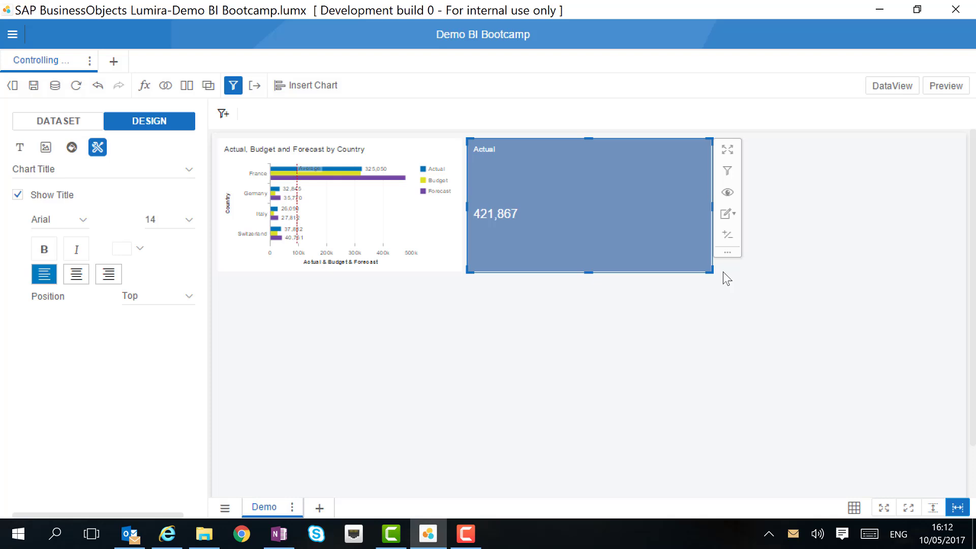
left_click_drag(600, 222, 567, 212)
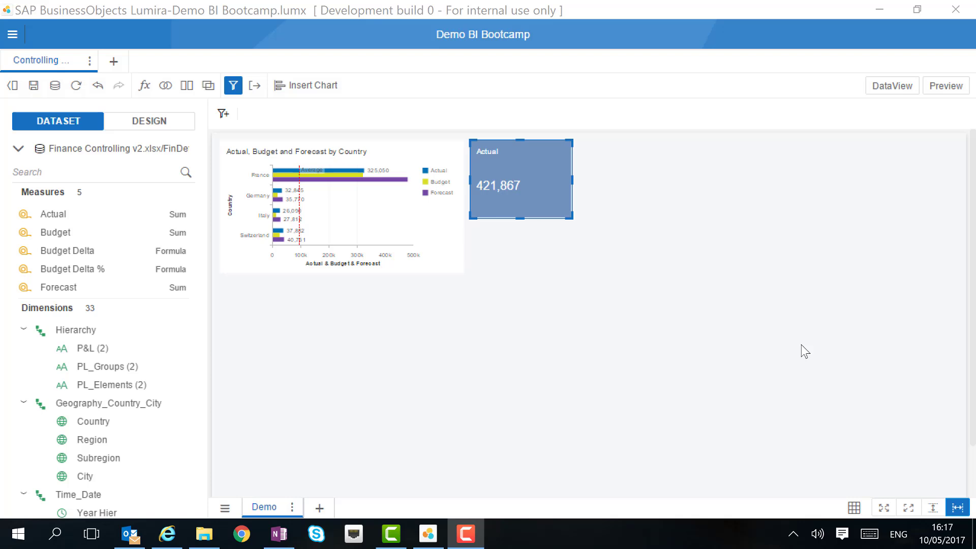
right_click(539, 168)
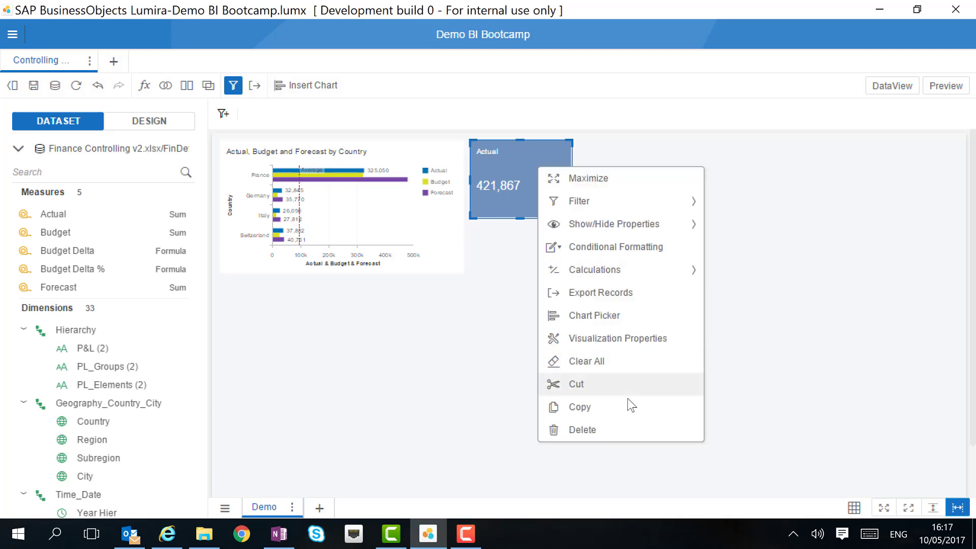
left_click(579, 407)
- Paste a copy of the Actual tile beside it and switch the copy to Budget (376,126)
right_click(615, 205)
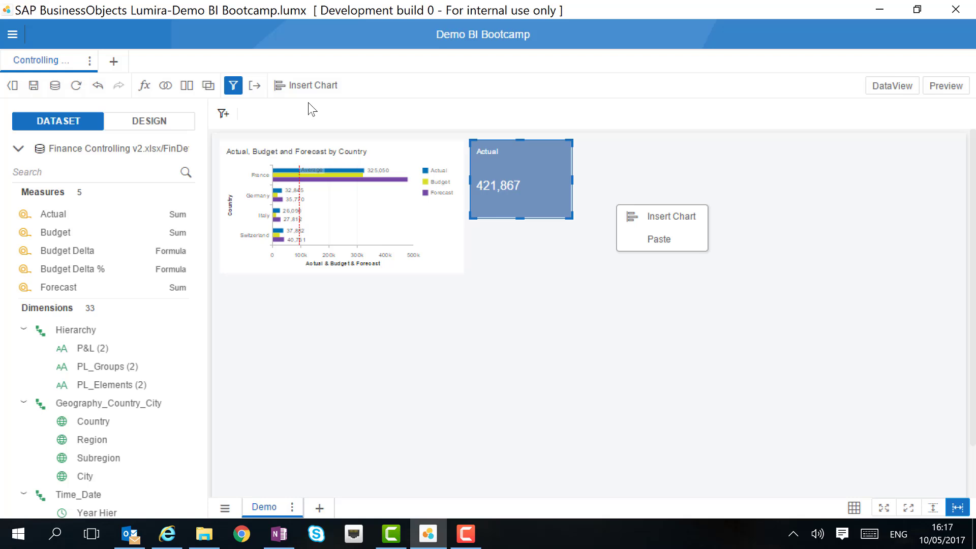
left_click(661, 239)
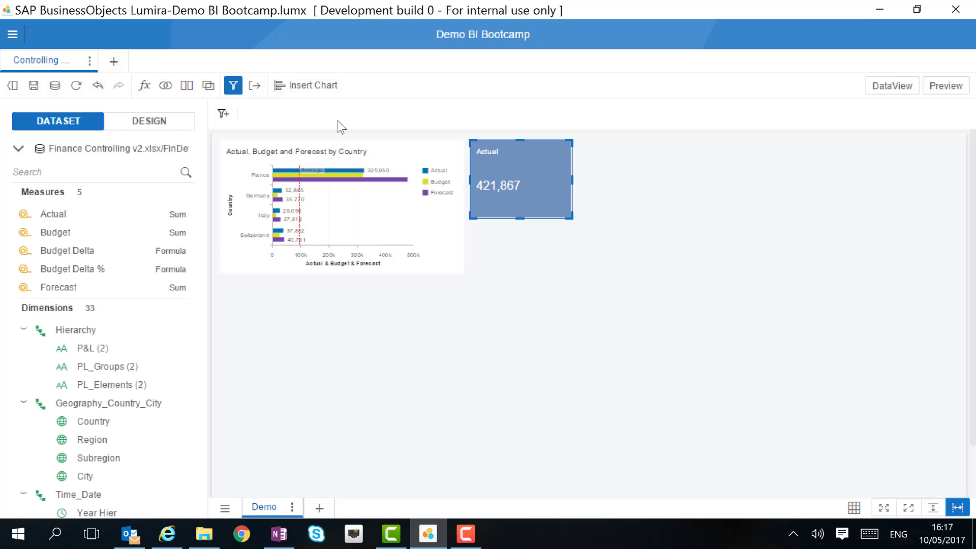
left_click_drag(681, 235, 644, 172)
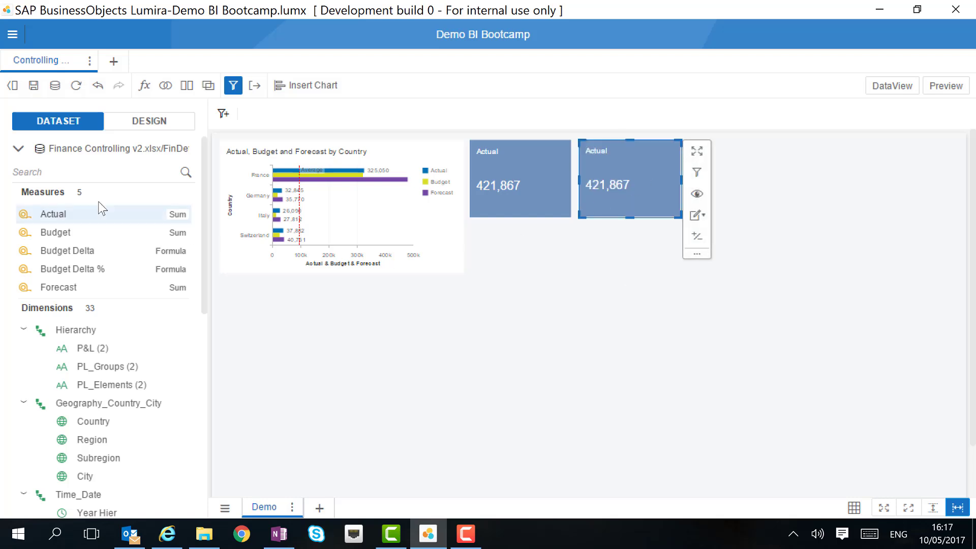
left_click_drag(64, 235, 603, 187)
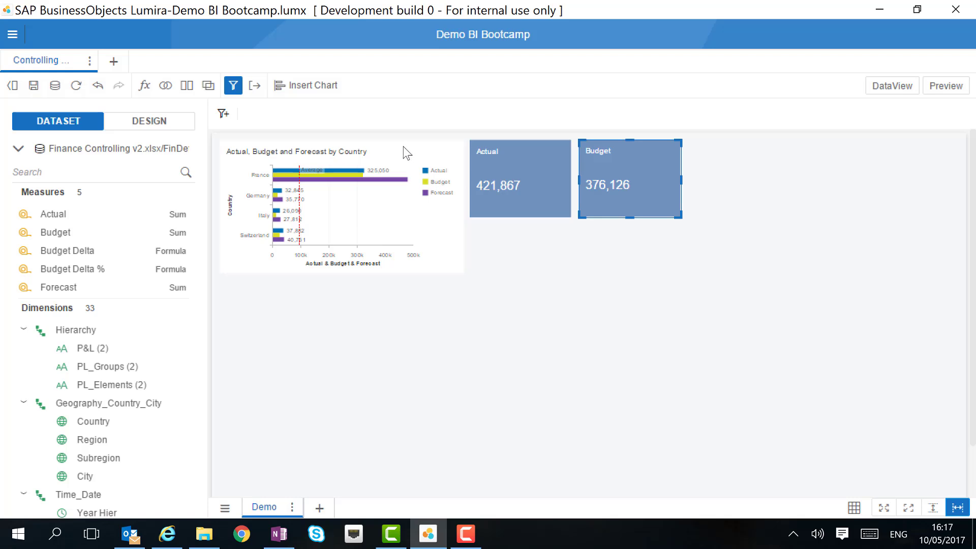
- Move the bar chart down and line up the Actual and Budget tiles above it
left_click_drag(403, 152, 262, 104)
left_click(463, 161)
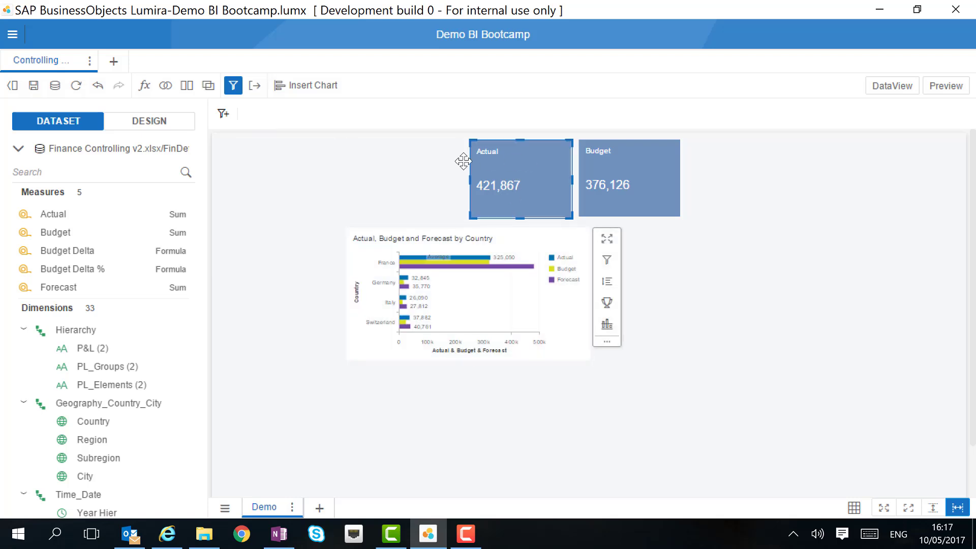
left_click_drag(463, 161, 398, 161)
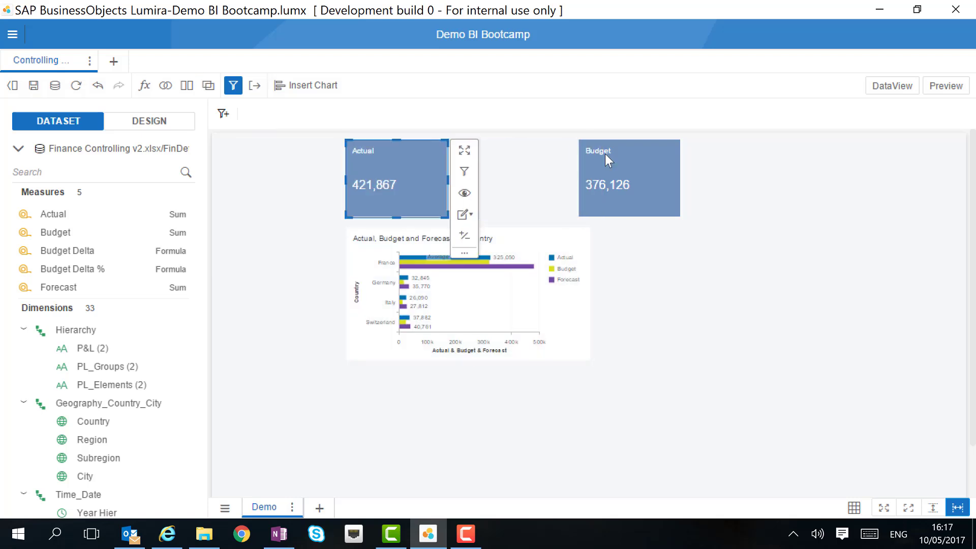
left_click_drag(626, 163, 506, 163)
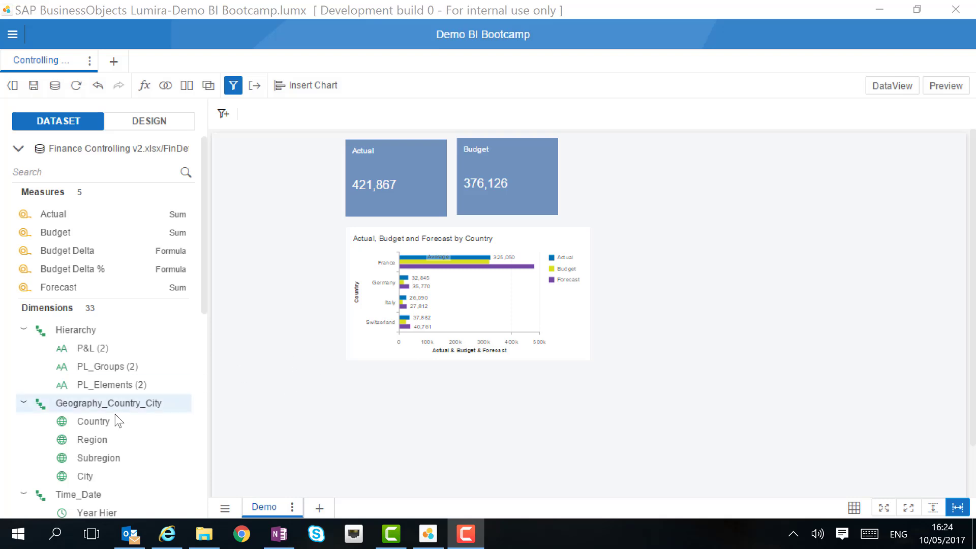
- Add a Country page filter using Equals with all four countries selected
left_click_drag(113, 421, 343, 107)
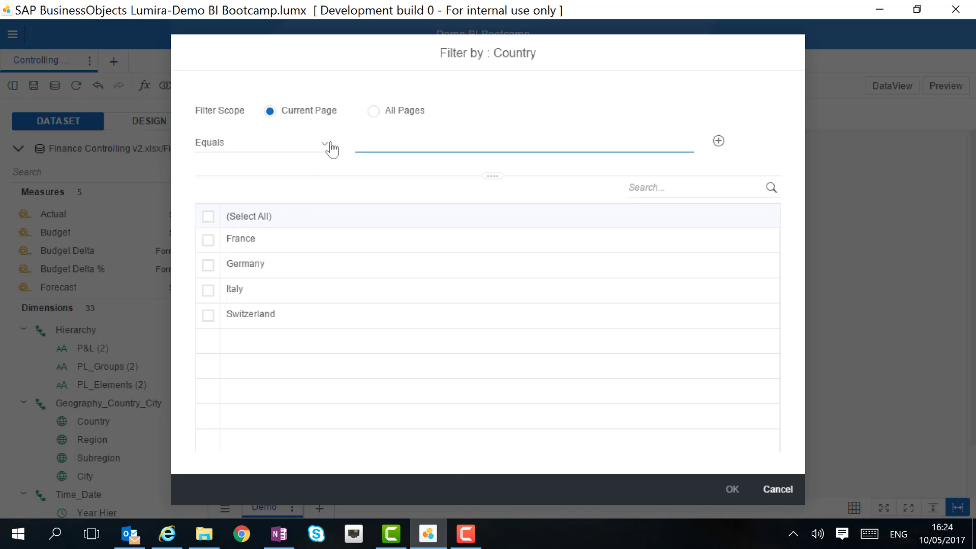
left_click(330, 144)
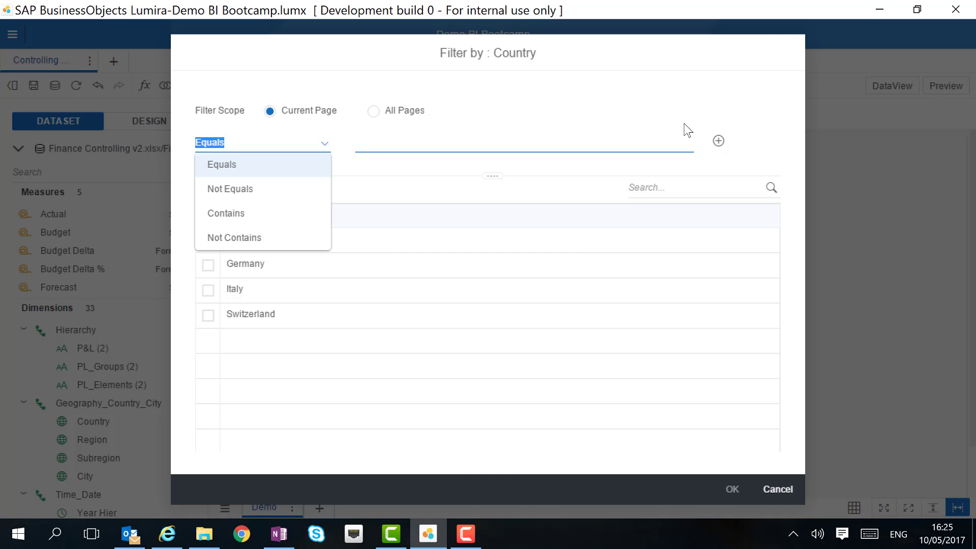
left_click(763, 162)
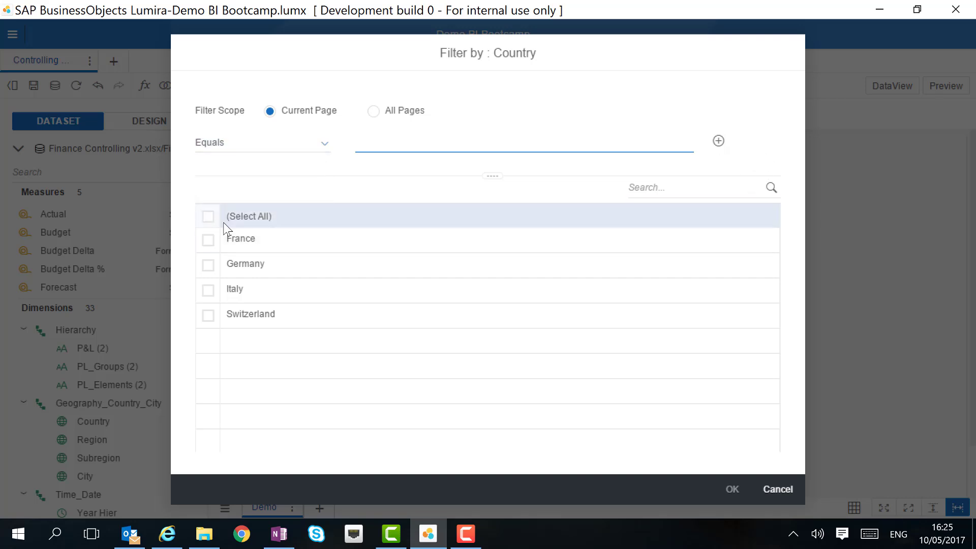
left_click(208, 216)
left_click(740, 496)
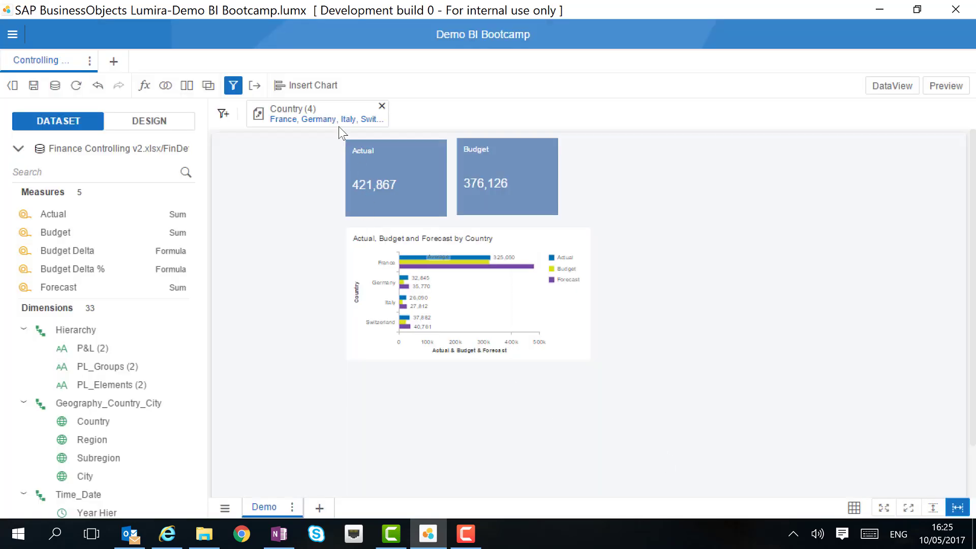
- Show the Country filter as a checklist control, narrowed and placed beside the bar chart
left_click_drag(340, 128, 219, 236)
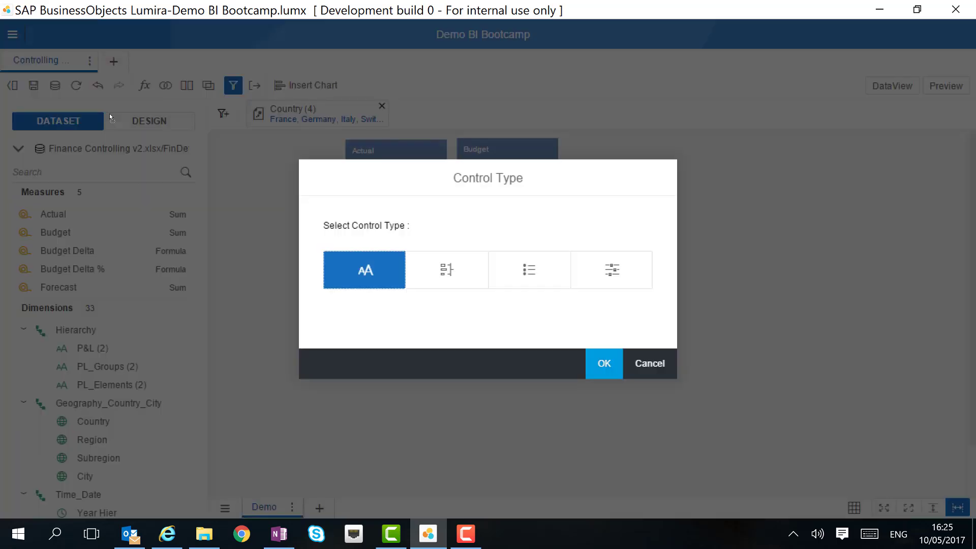
left_click(541, 275)
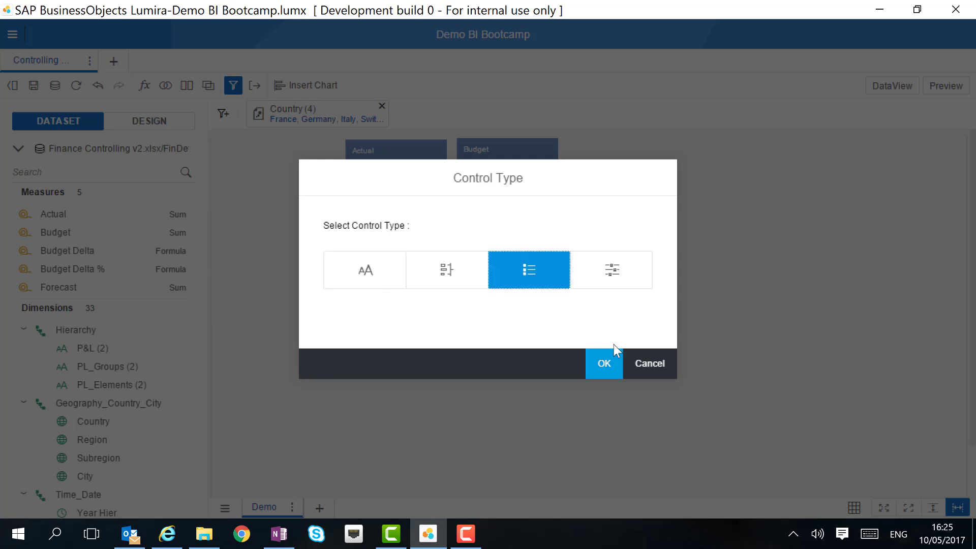
left_click(608, 368)
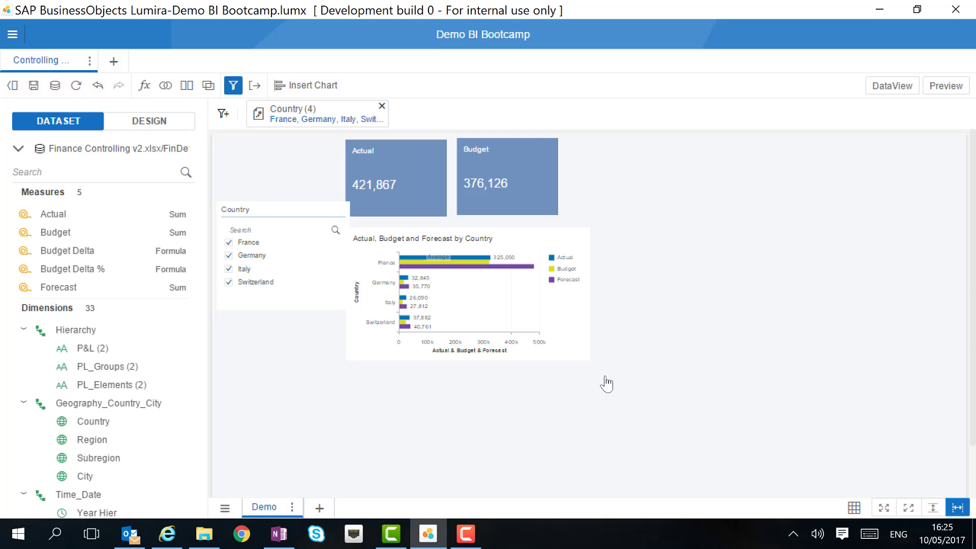
left_click(340, 248)
left_click_drag(350, 258, 334, 257)
left_click_drag(289, 212, 292, 240)
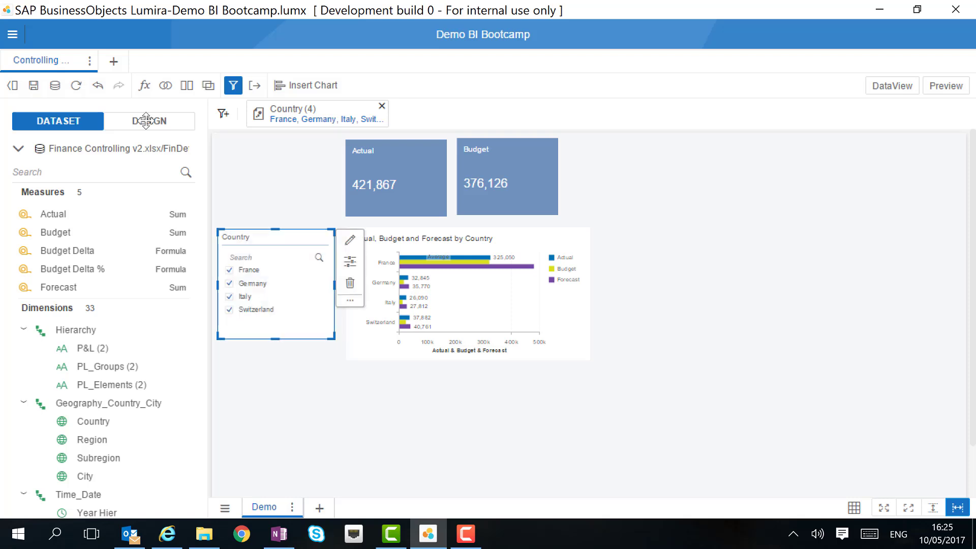
- In preview, uncheck Germany so the tiles read 389,022 and 358,668, then return to design
left_click(961, 89)
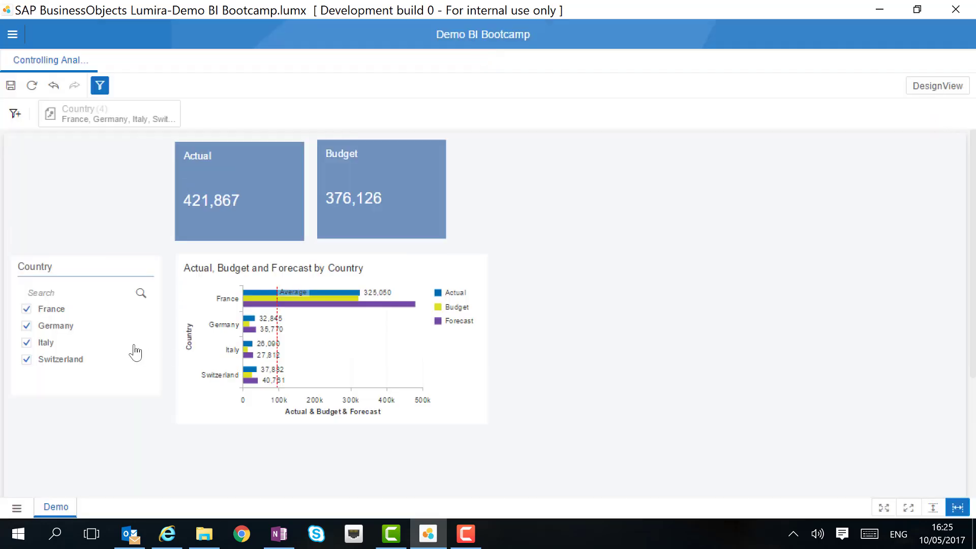
left_click(26, 326)
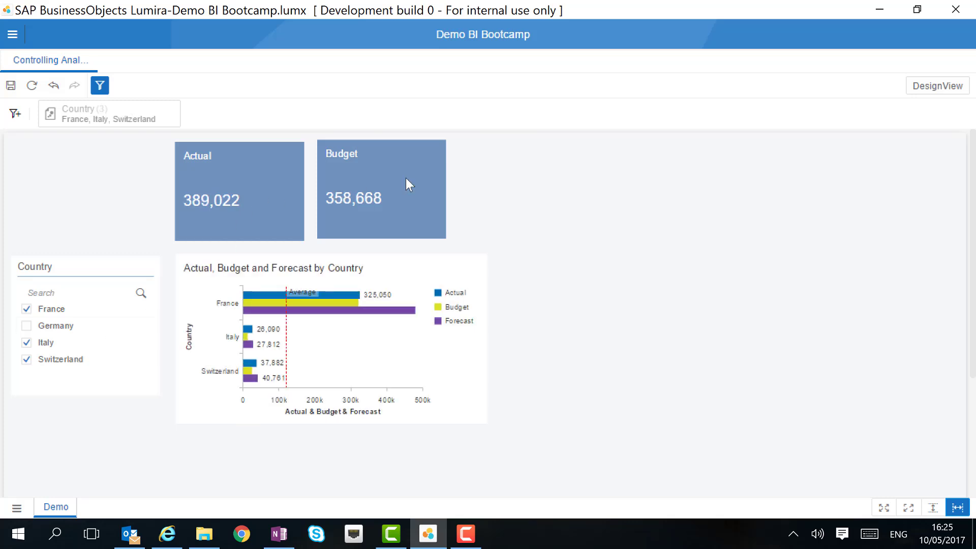
left_click(452, 365)
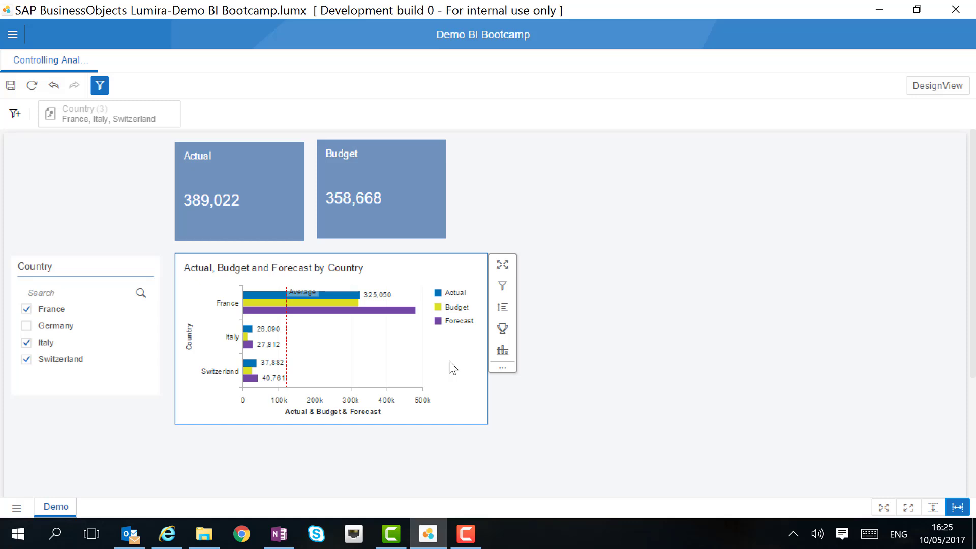
left_click(924, 88)
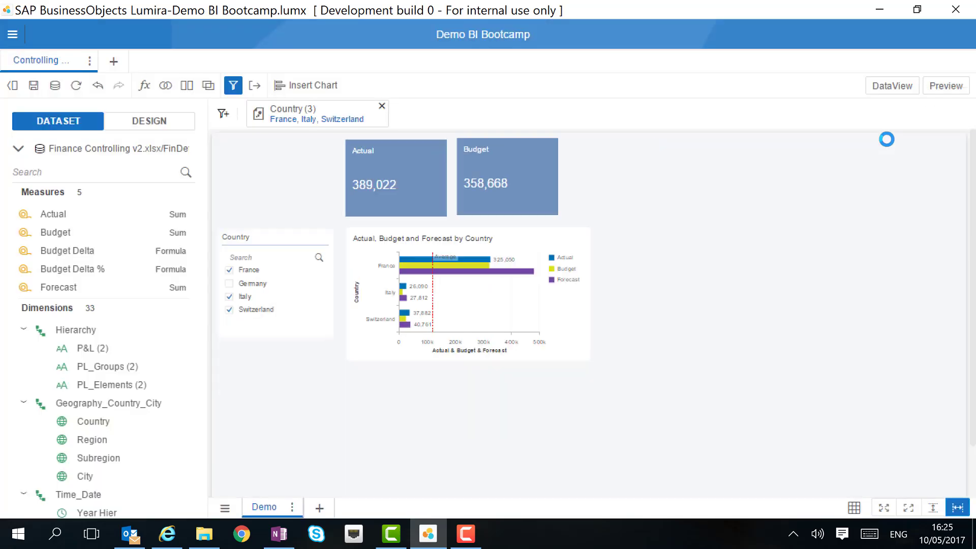
- Add a Date page filter set Between 01/01/2011 and 01/11/2013
scroll(145, 260, "down", 10)
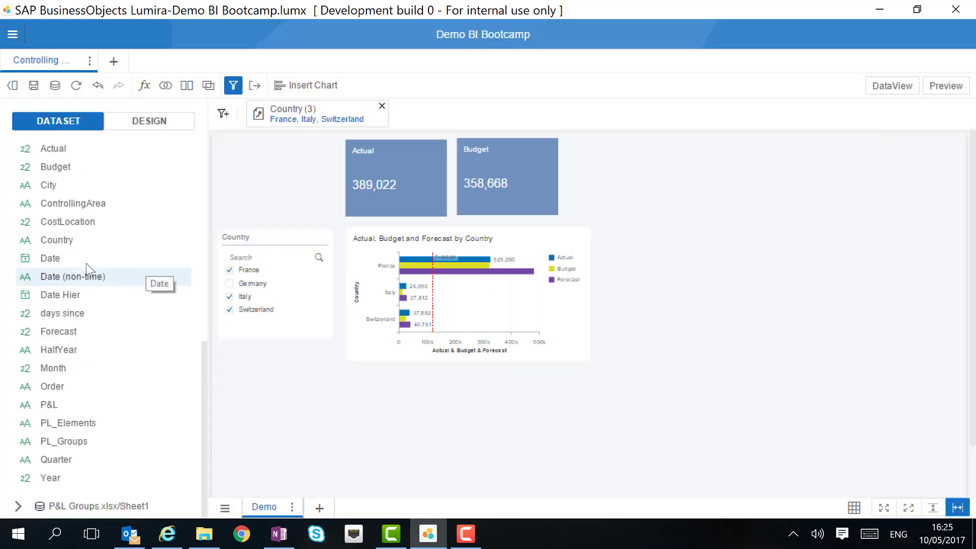
left_click_drag(88, 254, 227, 55)
left_click(326, 149)
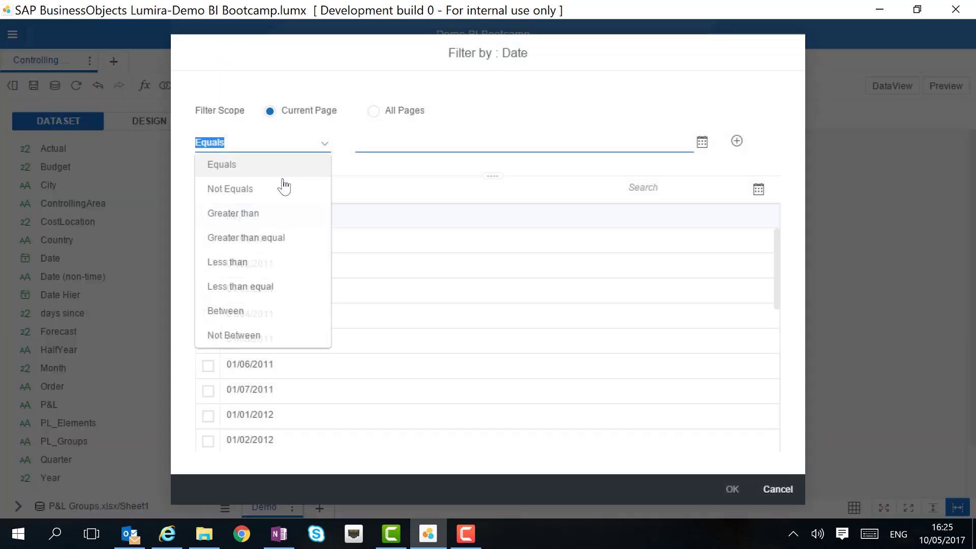
left_click(257, 311)
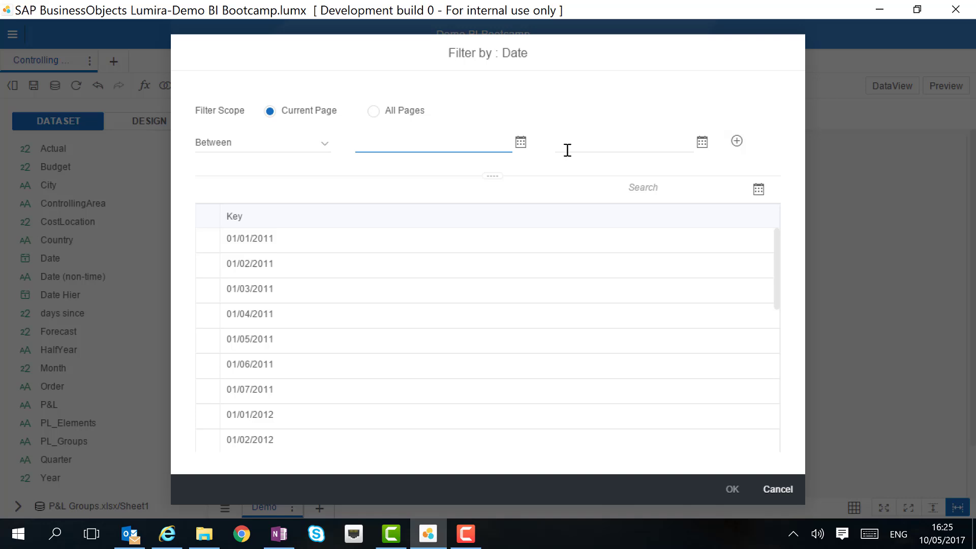
left_click(276, 239)
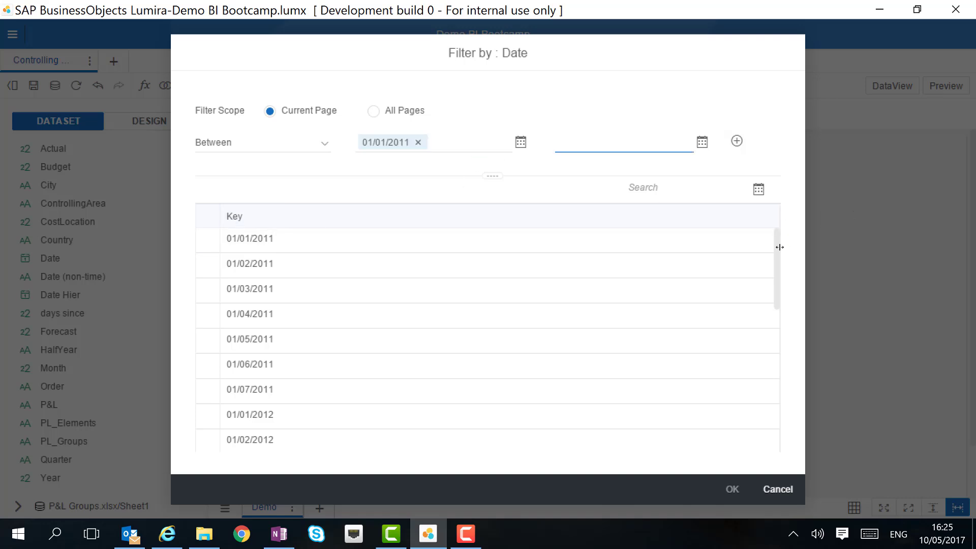
left_click_drag(780, 247, 787, 460)
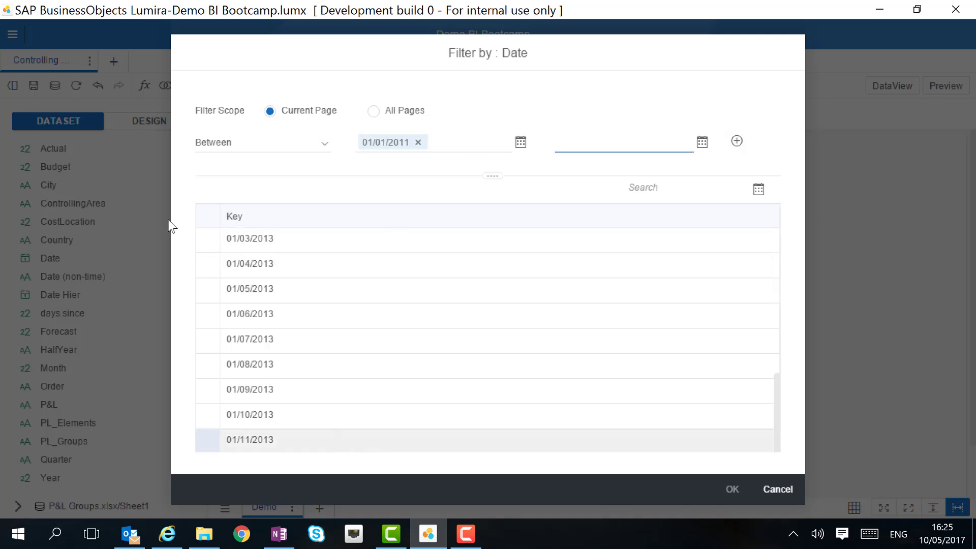
left_click(388, 441)
left_click(732, 489)
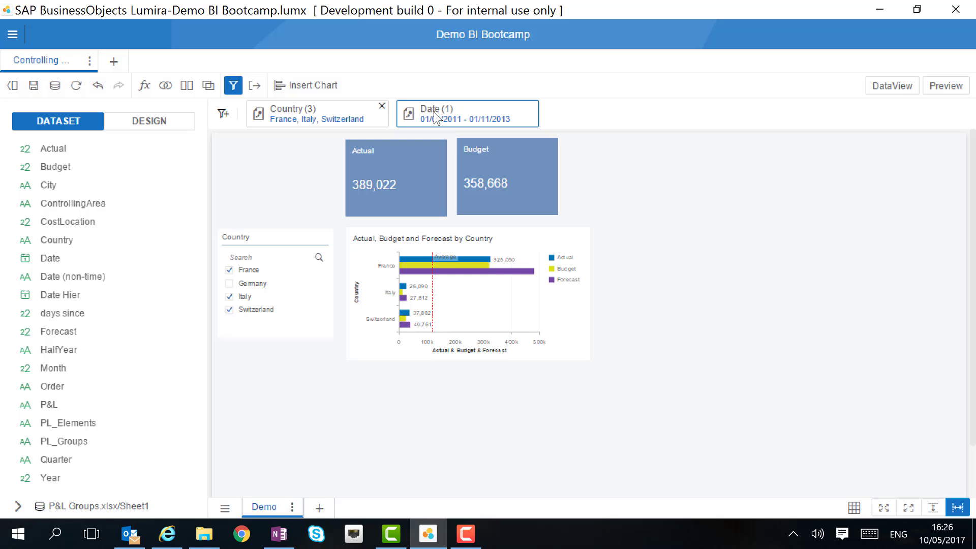
- Turn the Date filter into a range control placed below the Country list
left_click_drag(435, 116, 218, 349)
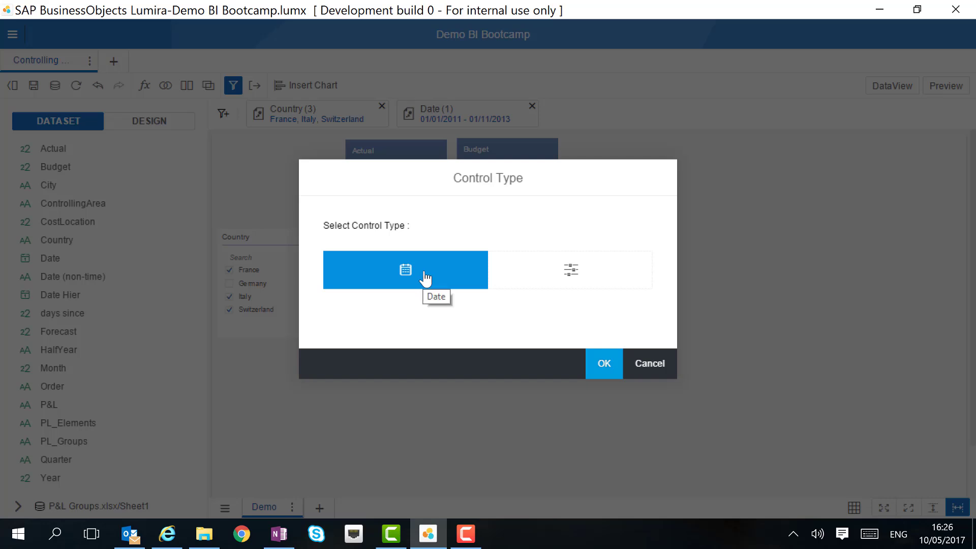
left_click(602, 363)
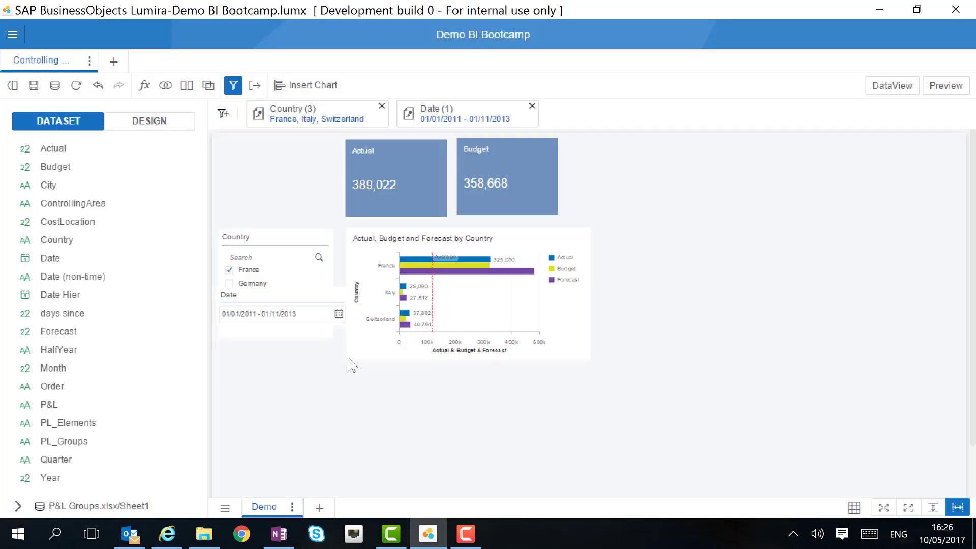
left_click(336, 296)
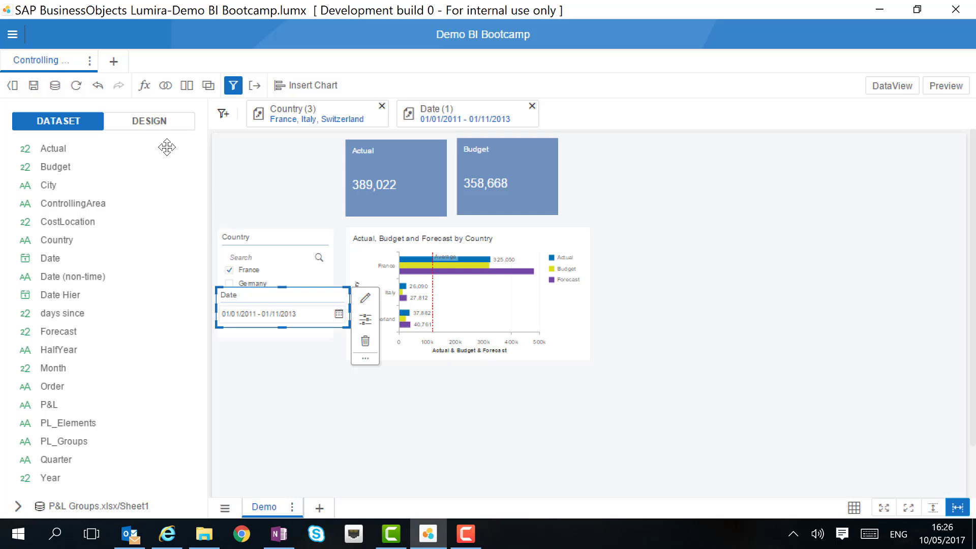
left_click_drag(328, 340, 331, 352)
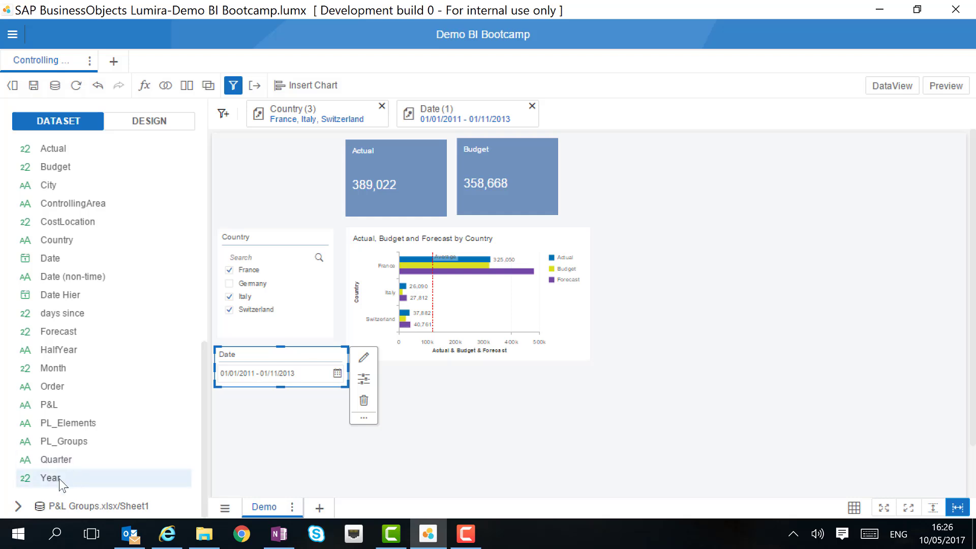
- Add a Year page filter set Between 2011 and 2013
left_click_drag(51, 478, 605, 115)
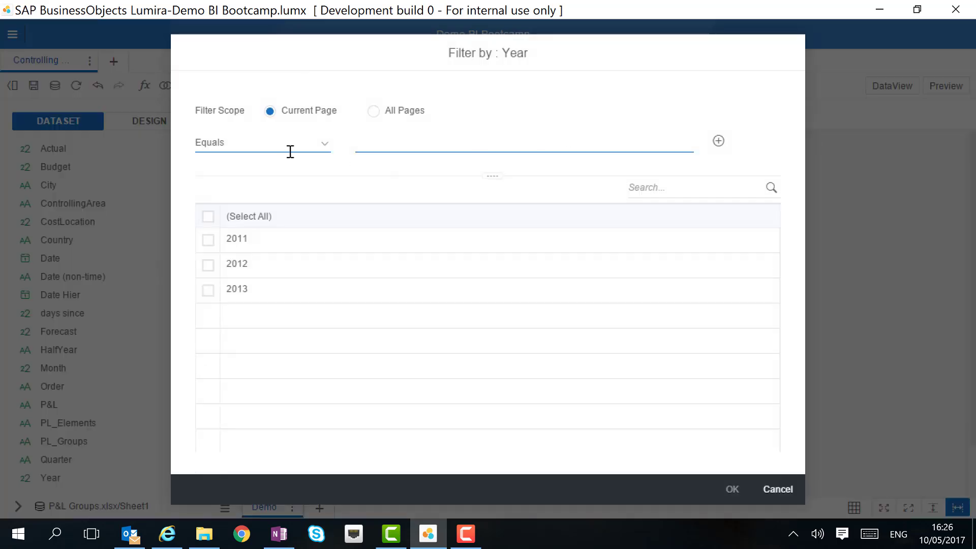
left_click(229, 144)
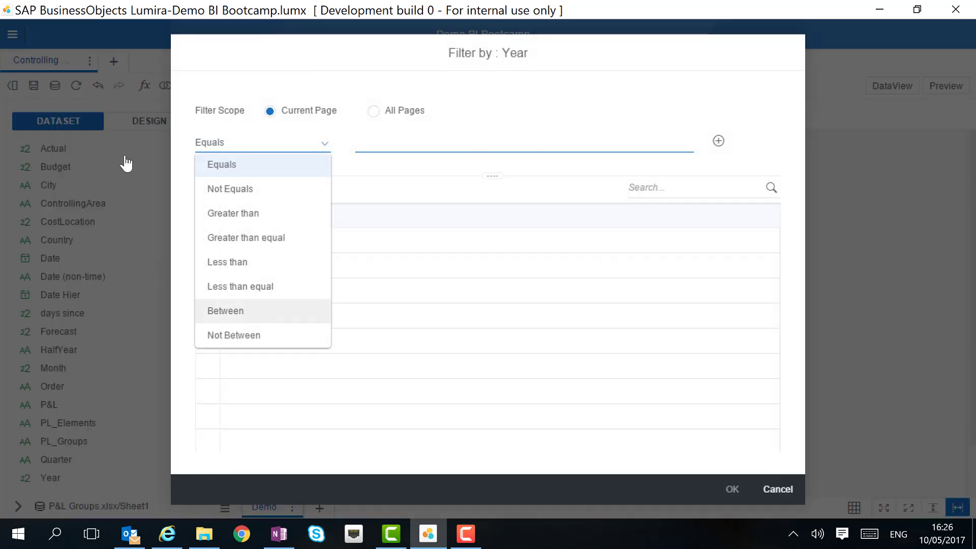
left_click(225, 311)
left_click(249, 245)
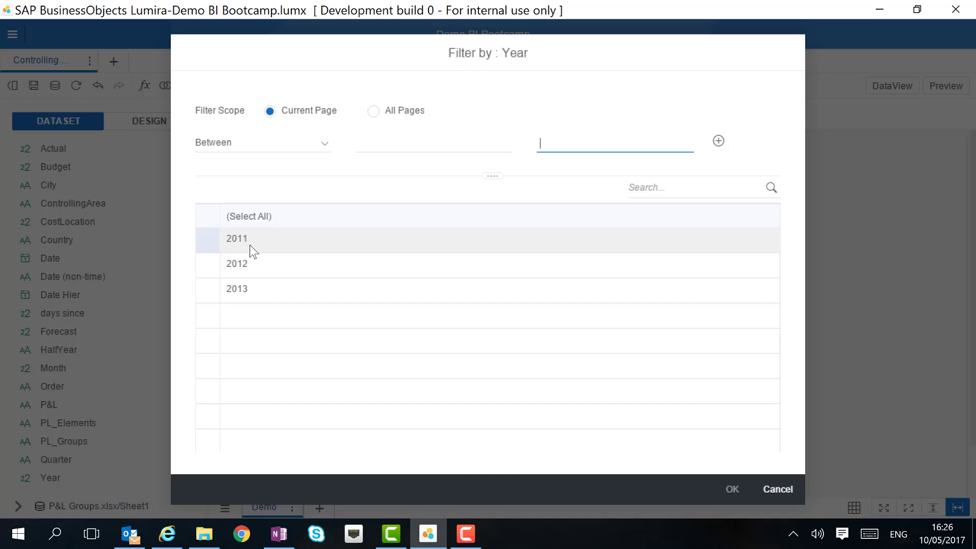
left_click(304, 290)
left_click(733, 492)
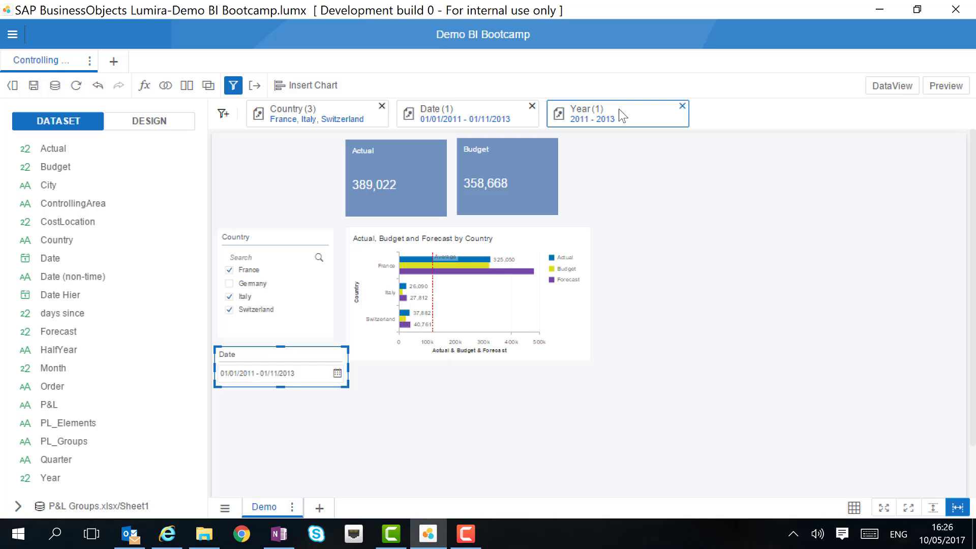
- Place the Year filter as a slider control below the Date control
left_click_drag(619, 109, 218, 401)
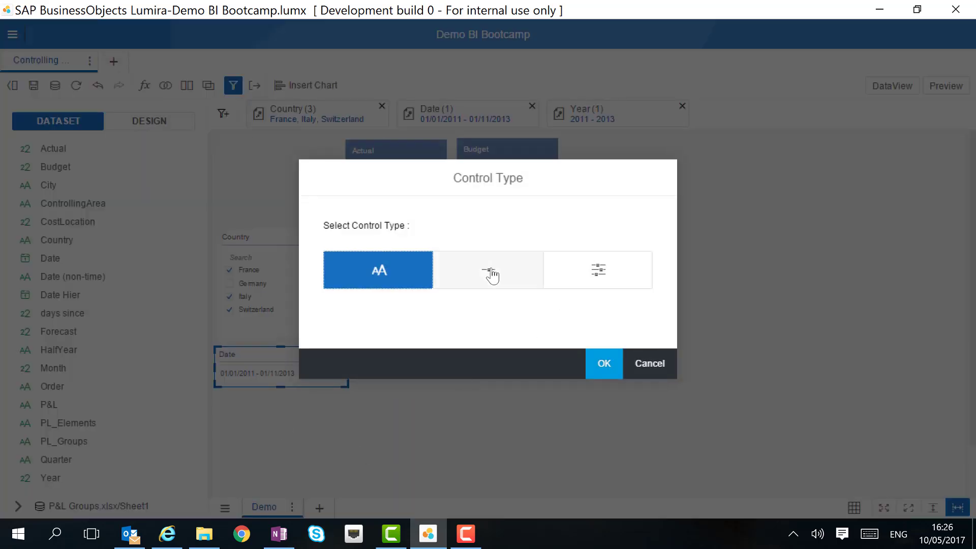
left_click(489, 272)
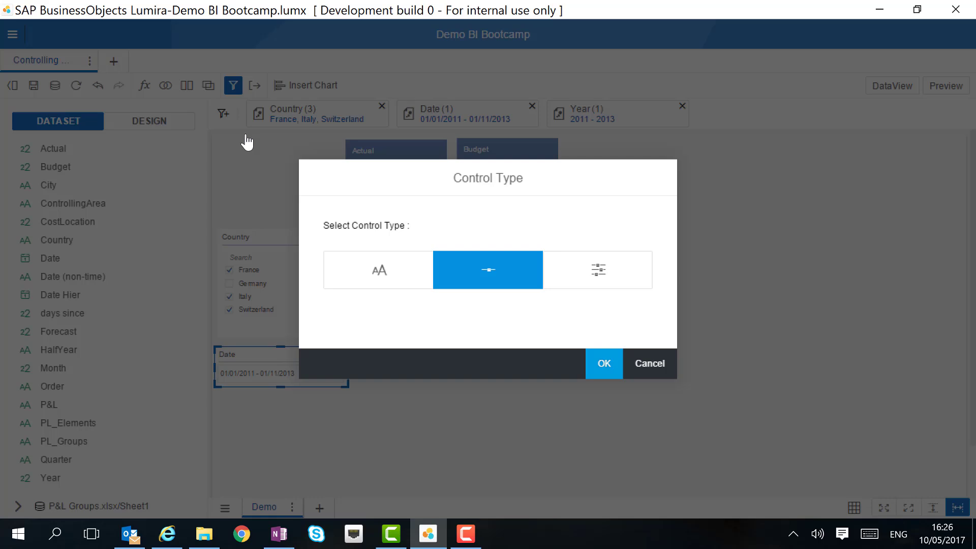
left_click(605, 363)
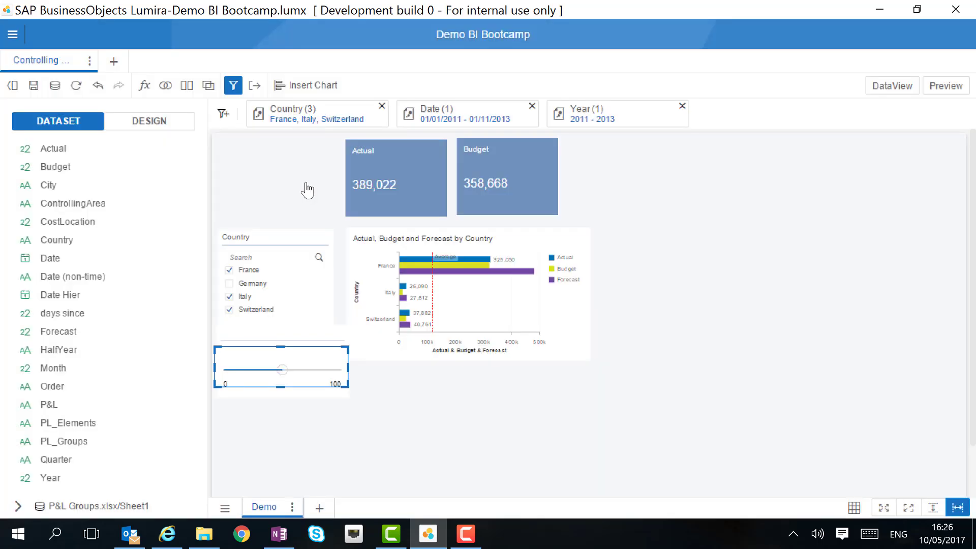
left_click(314, 358)
left_click_drag(315, 358, 312, 410)
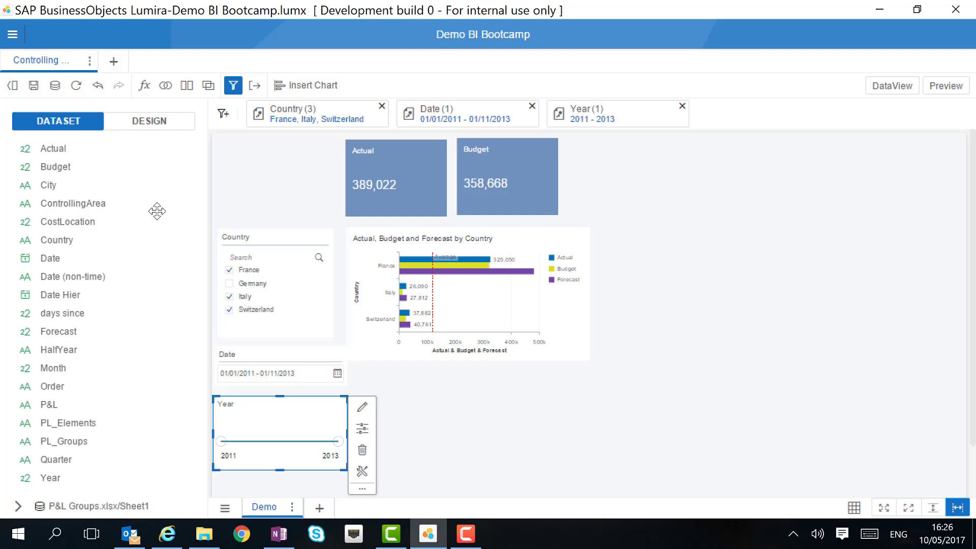
- In preview, set the Year slider to 2011–2012 so the tiles read 242,504 and 231,687
left_click(947, 88)
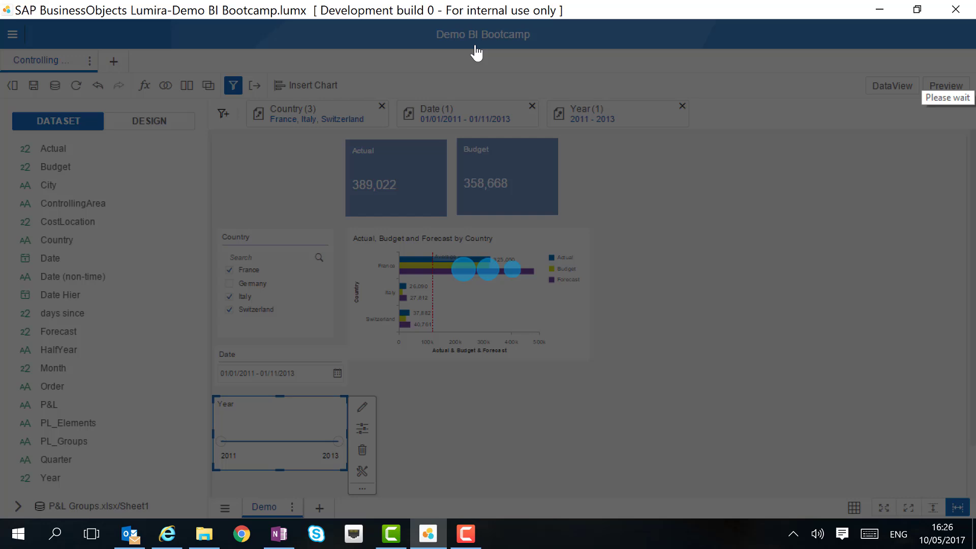
scroll(732, 270, "down", 3)
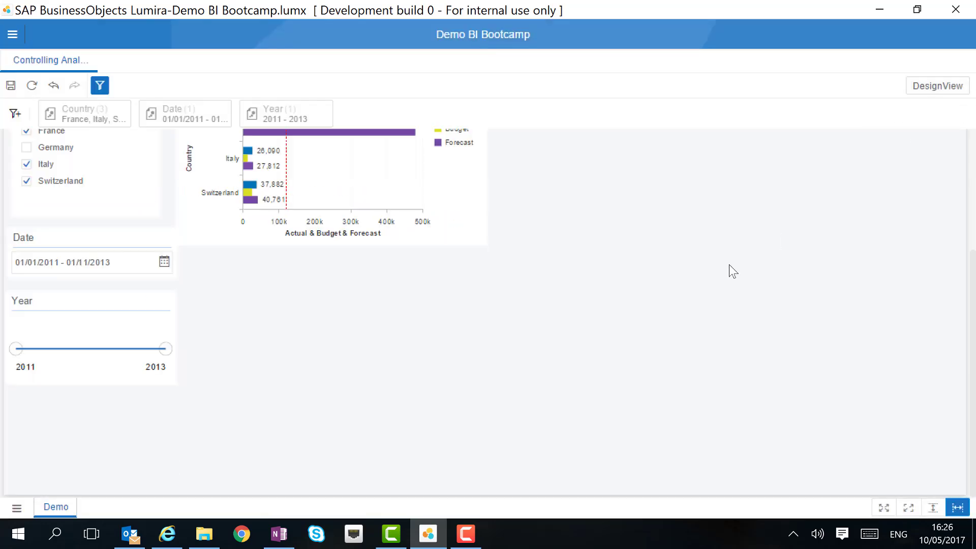
left_click(164, 262)
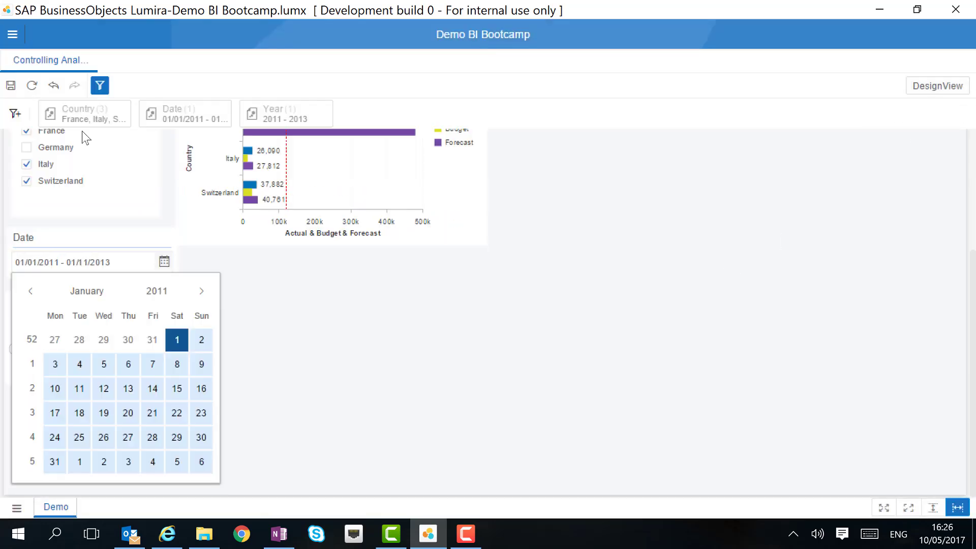
left_click(173, 262)
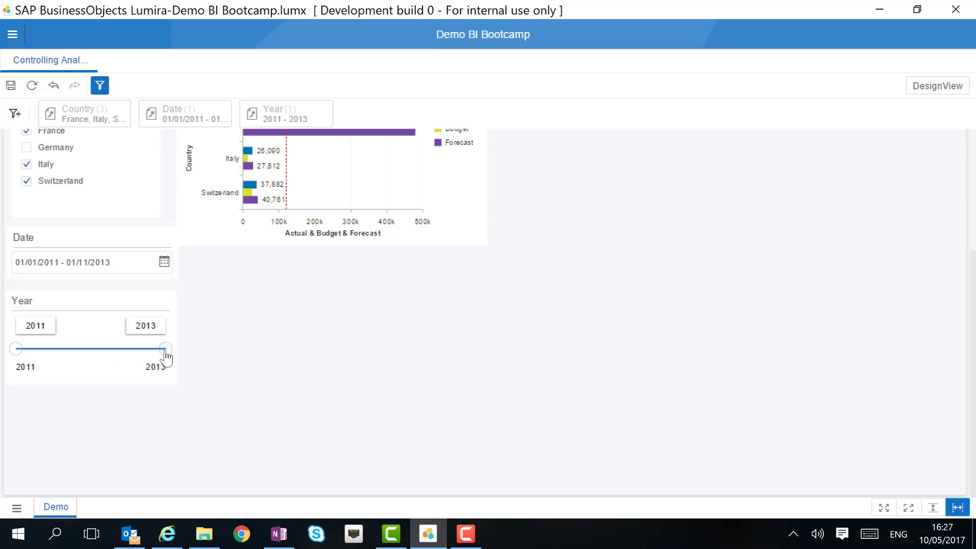
left_click_drag(166, 349, 90, 349)
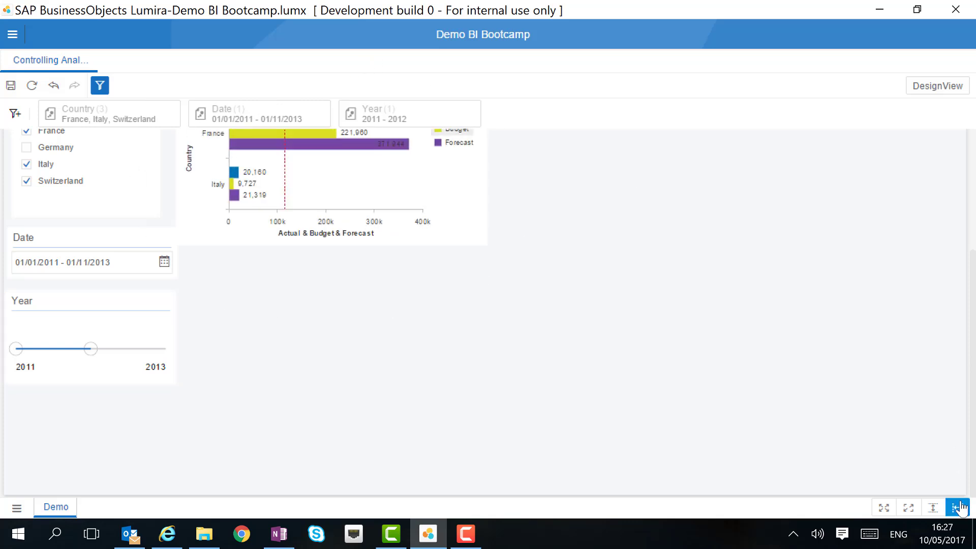
scroll(857, 214, "up", 4)
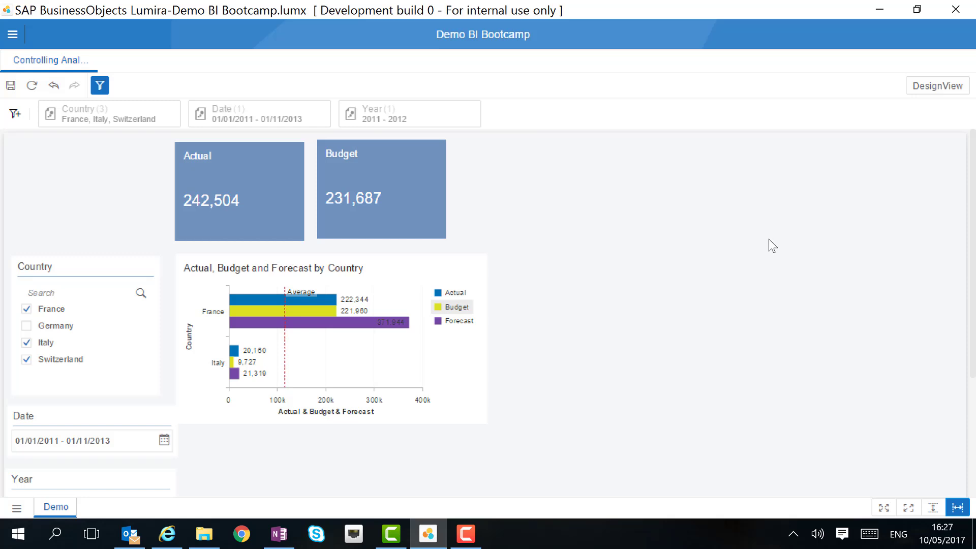
- Back in design, insert a pie chart of Actual by PL_Groups and move it level with the bar chart
left_click(935, 88)
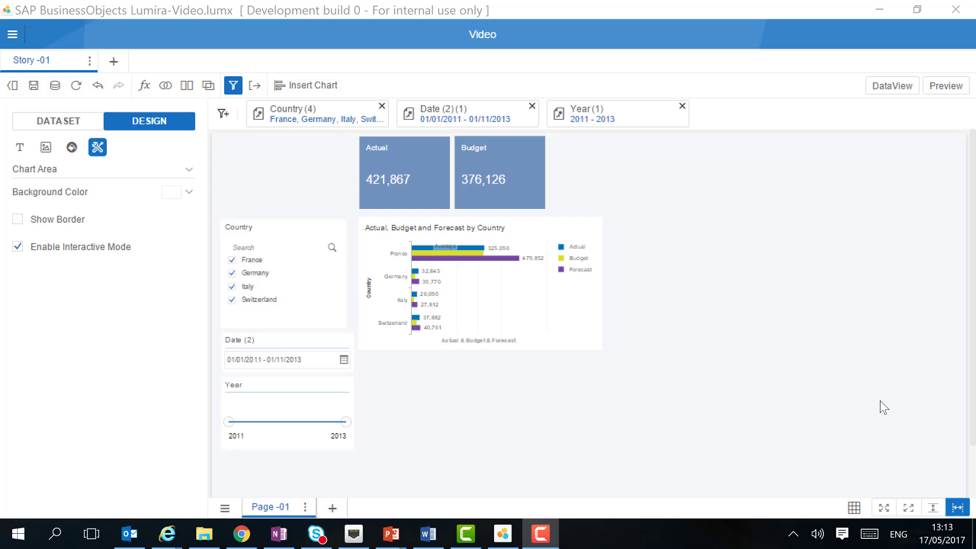
left_click(317, 91)
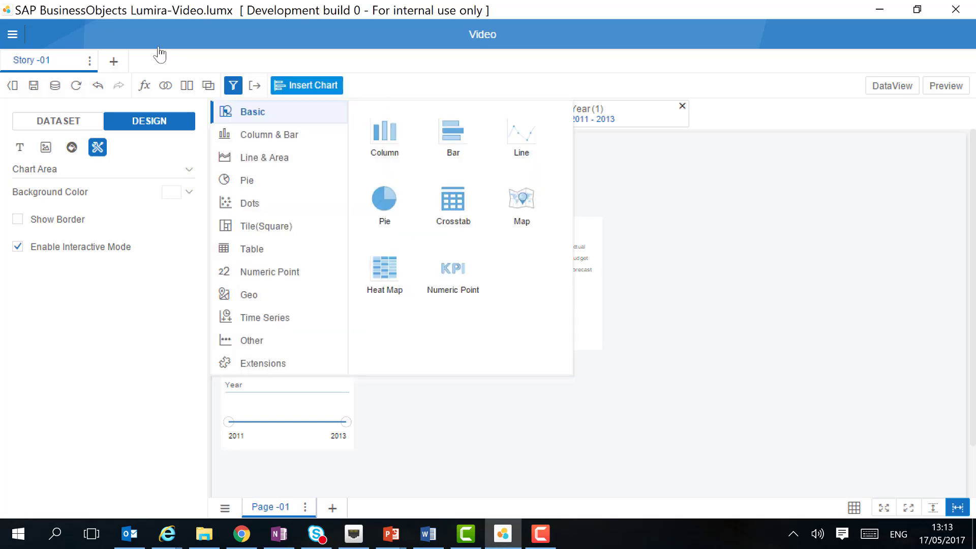
left_click(190, 106)
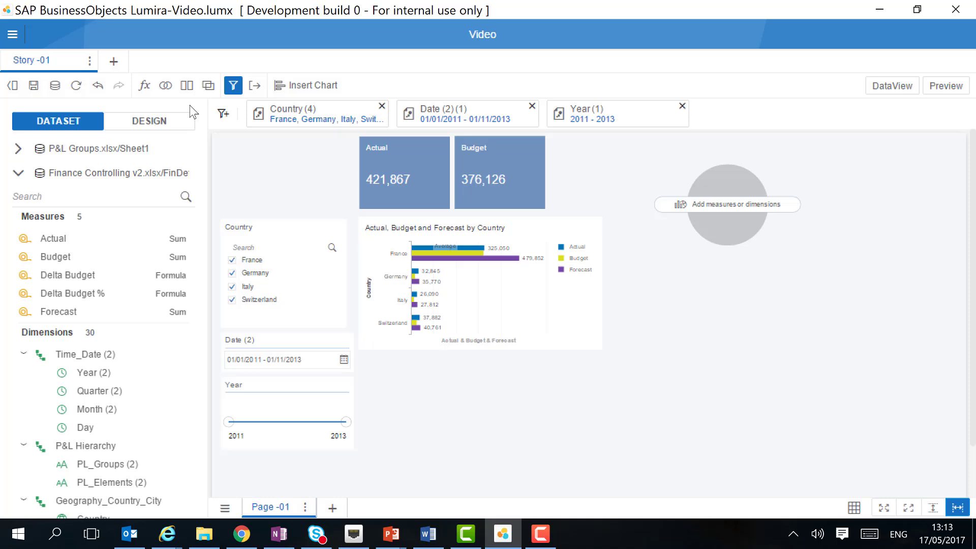
left_click_drag(54, 239, 700, 183)
left_click_drag(205, 248, 203, 459)
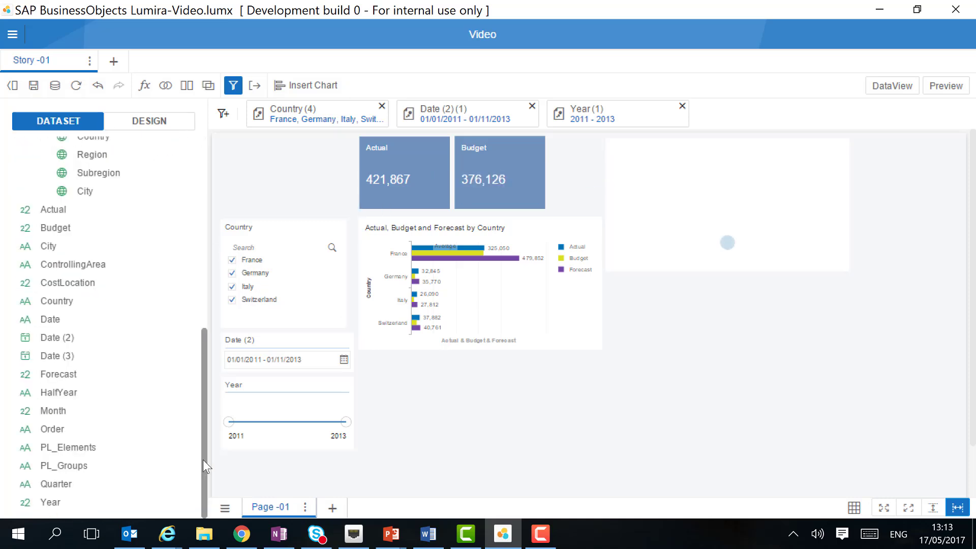
left_click_drag(56, 465, 694, 184)
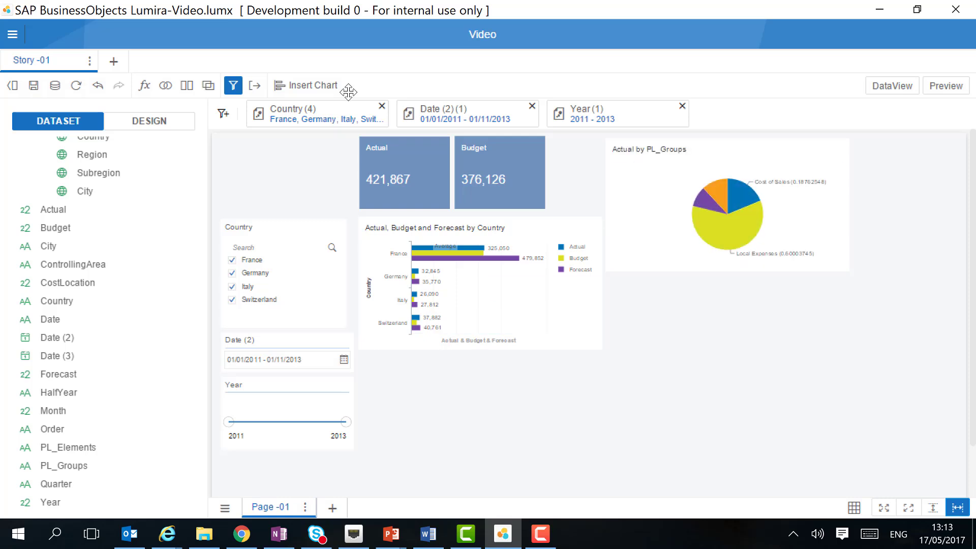
left_click(728, 176)
left_click_drag(727, 176, 714, 229)
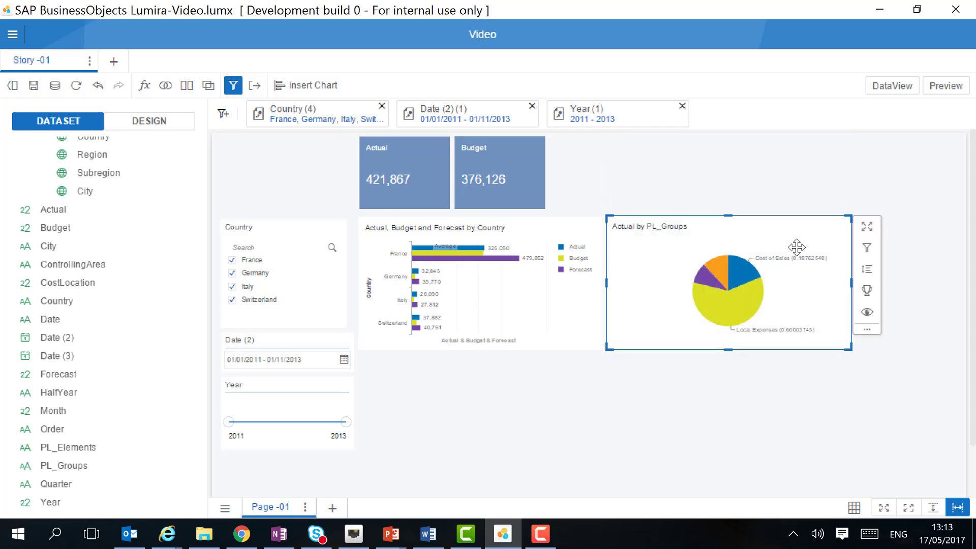
- In the pie's chart editor, set the Data Label's Label Contains to Category Name
left_click(867, 226)
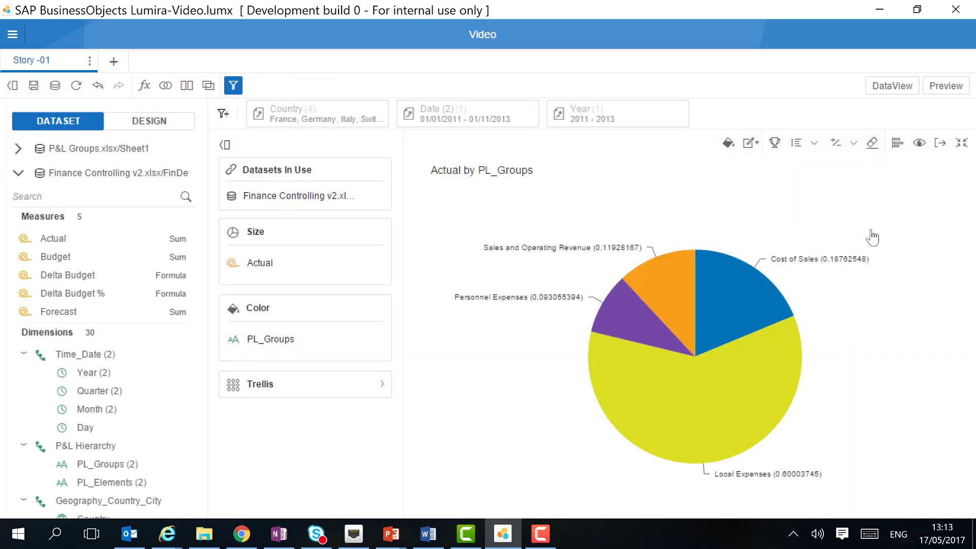
left_click(158, 128)
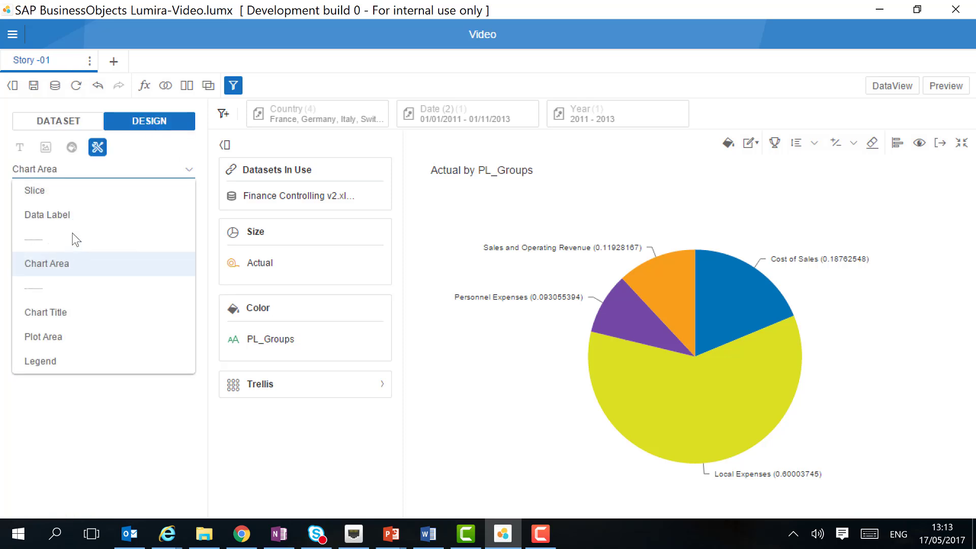
left_click(72, 216)
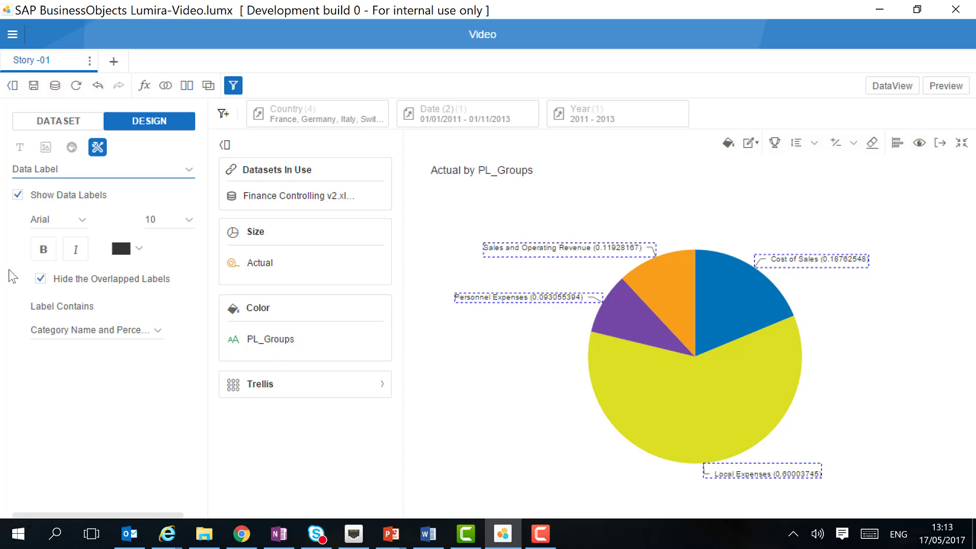
left_click(157, 331)
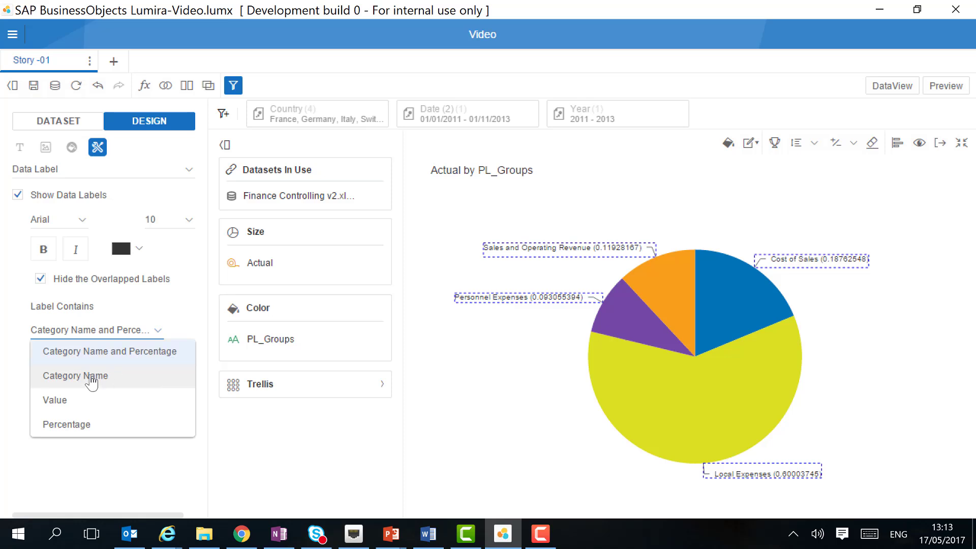
left_click(92, 382)
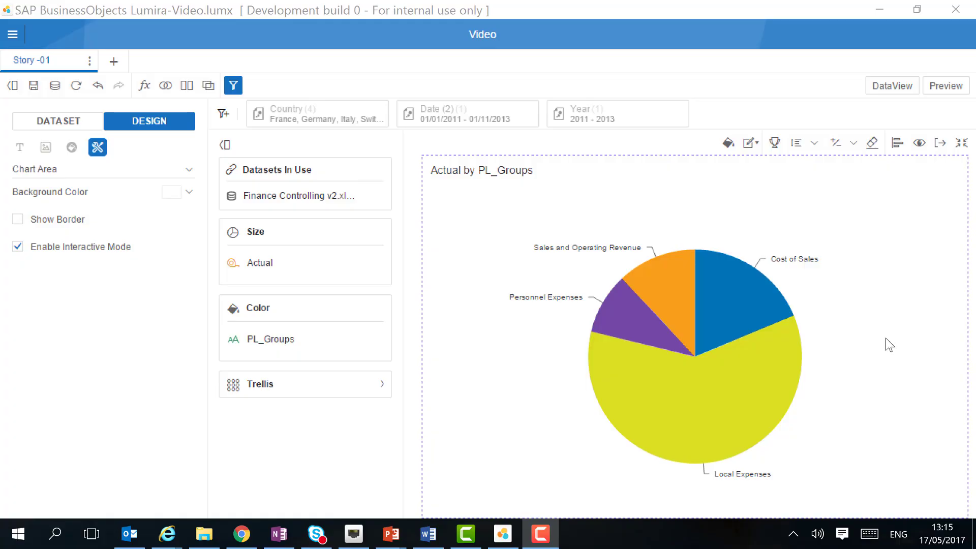
- Apply the third standard palette (green, maroon, yellow, blue) to the pie and return to the page
left_click(728, 142)
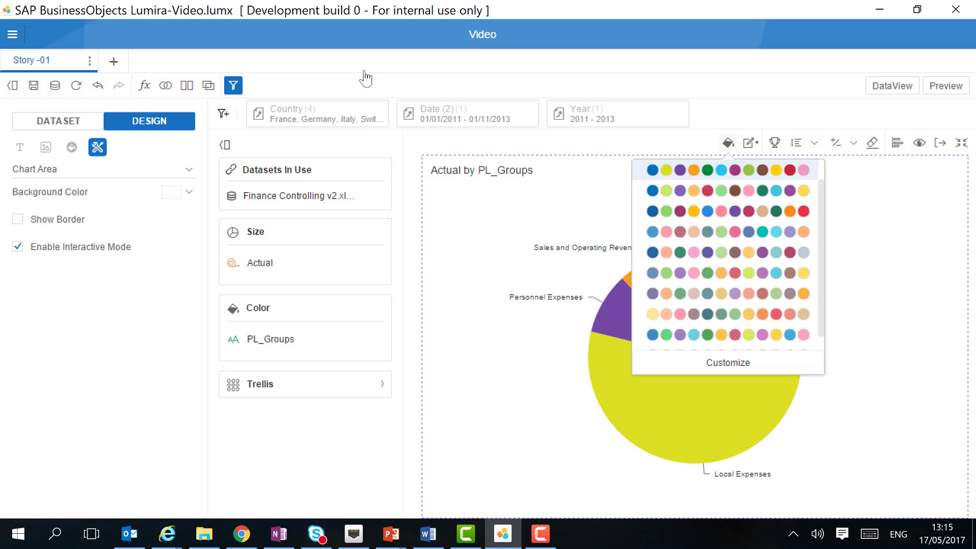
key("Return")
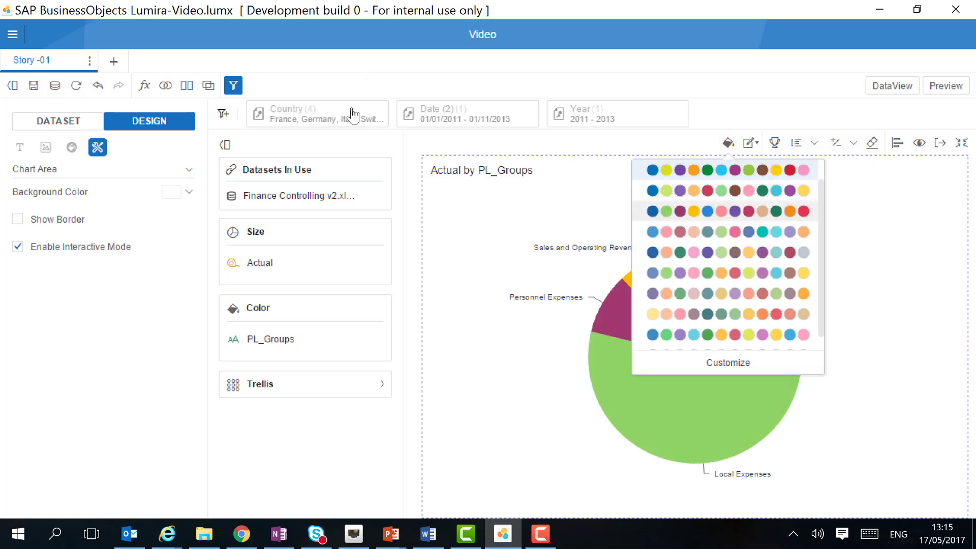
left_click(728, 143)
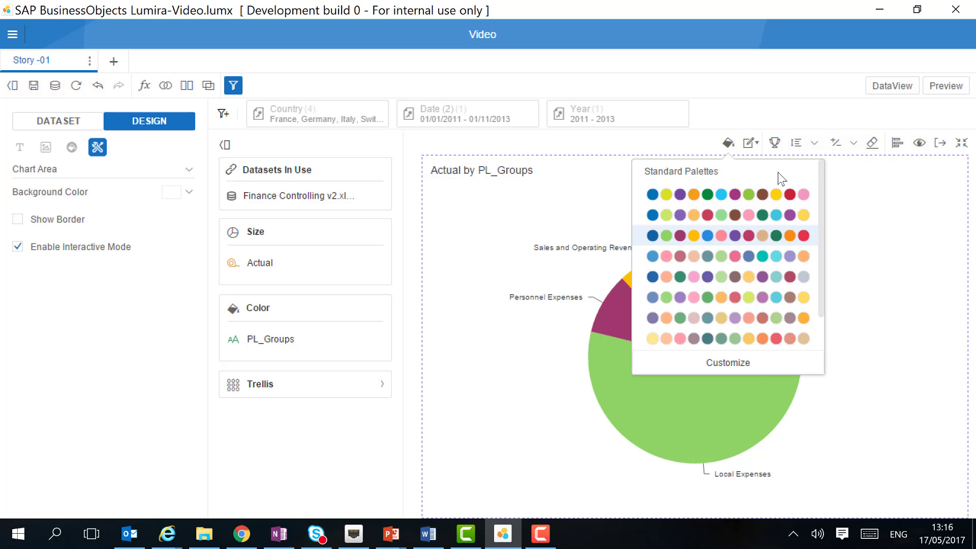
left_click(737, 365)
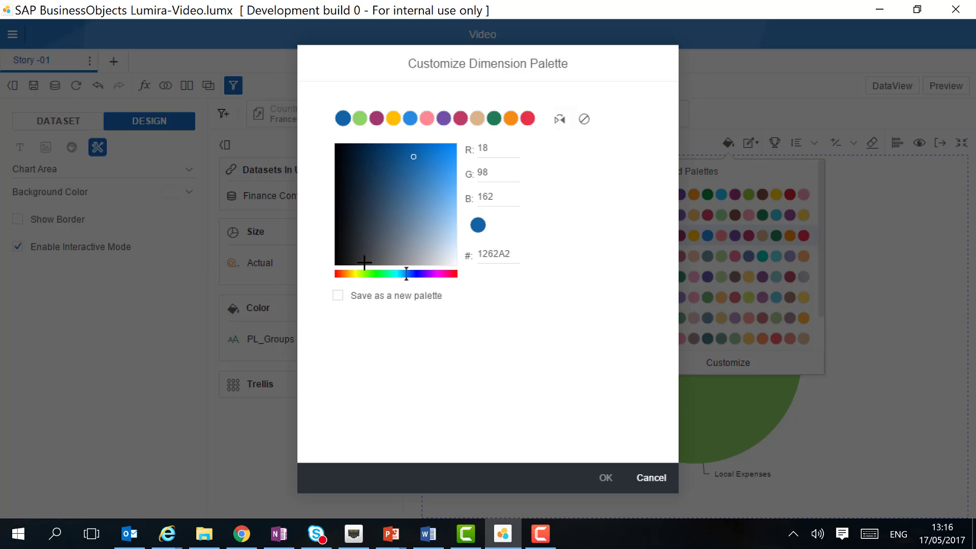
left_click(652, 478)
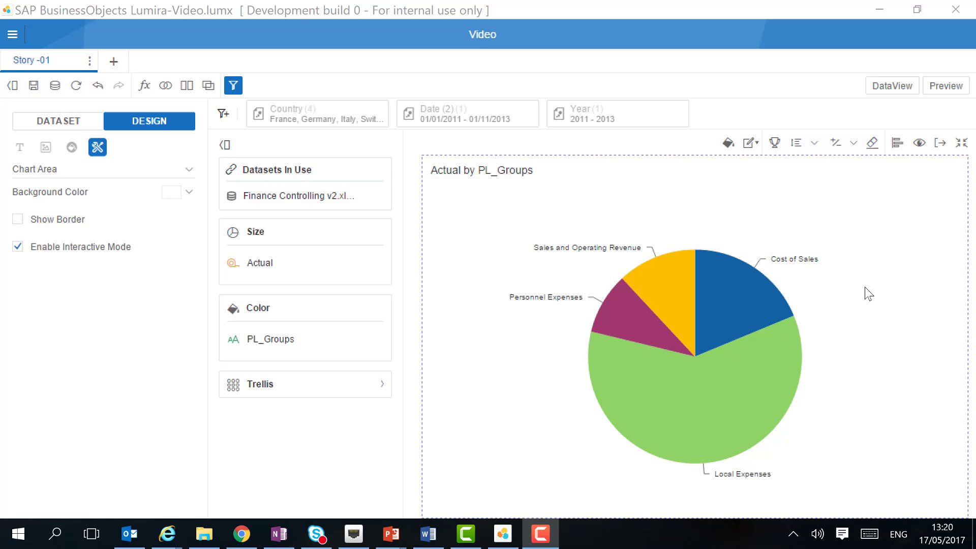
left_click(961, 142)
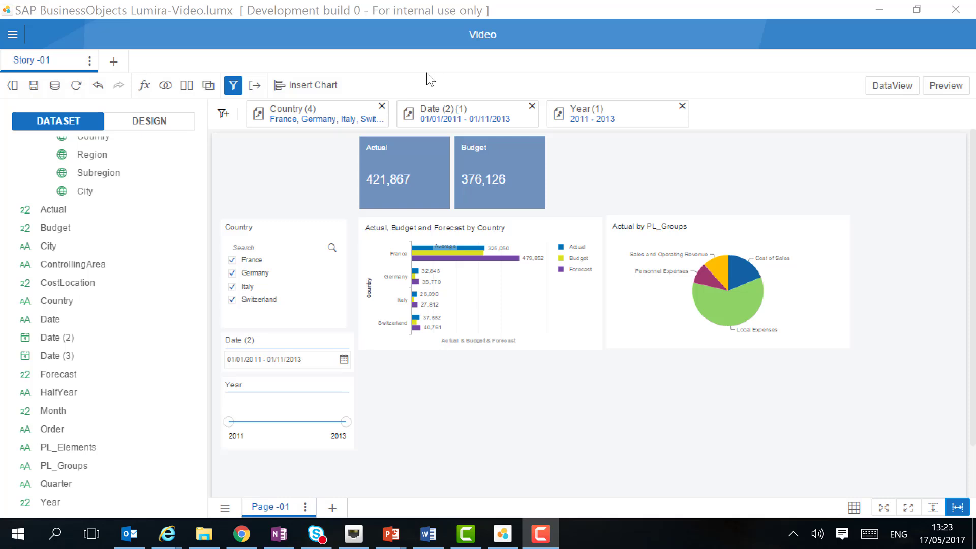
- Insert a Tile heat map below the pie and feed it Budget, PL_Groups and Country
left_click(307, 85)
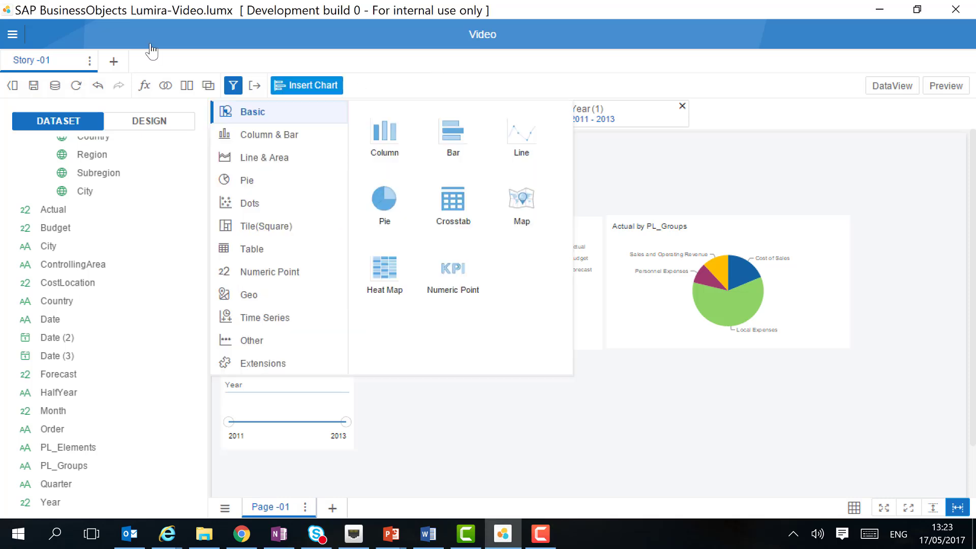
left_click(253, 227)
left_click(387, 133)
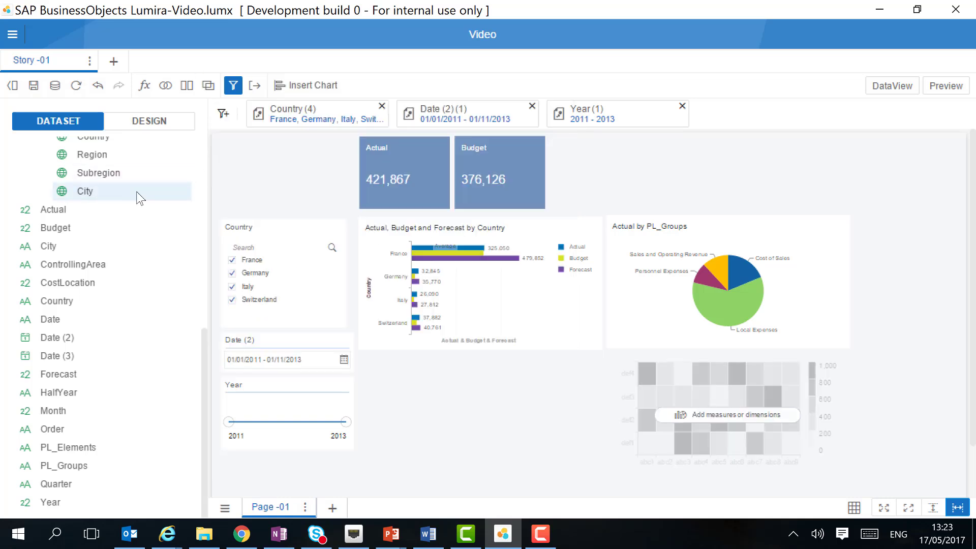
left_click_drag(108, 259, 542, 408)
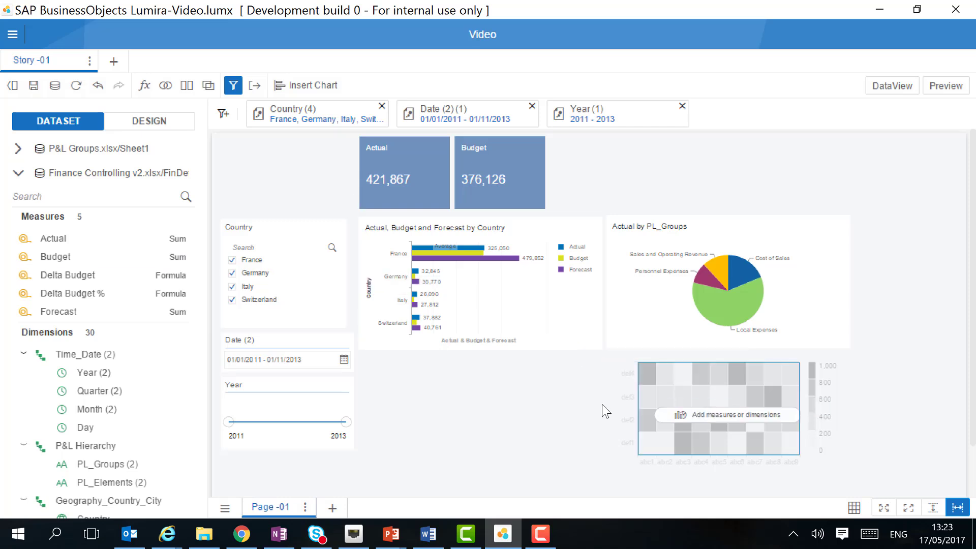
left_click_drag(205, 285, 618, 422)
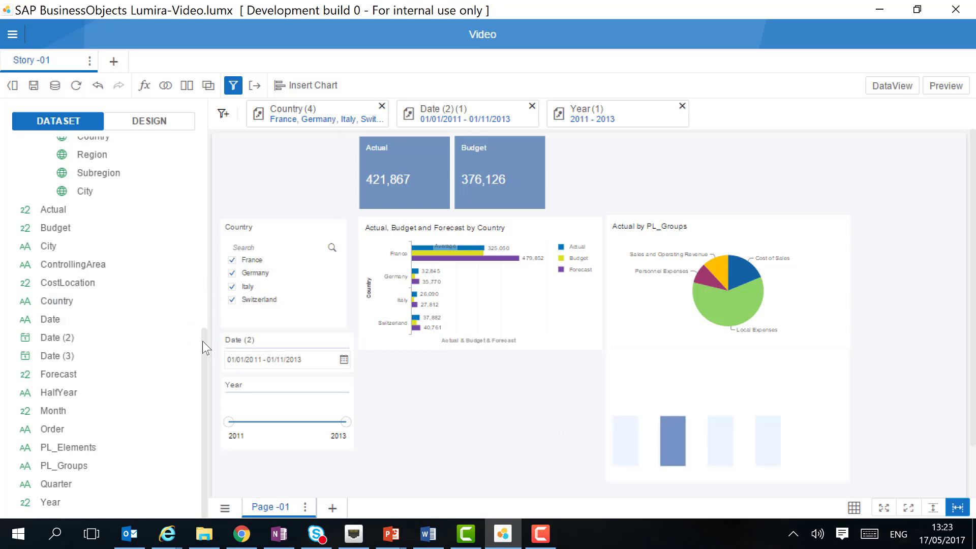
scroll(206, 284, "up", 2)
scroll(206, 284, "up", 3)
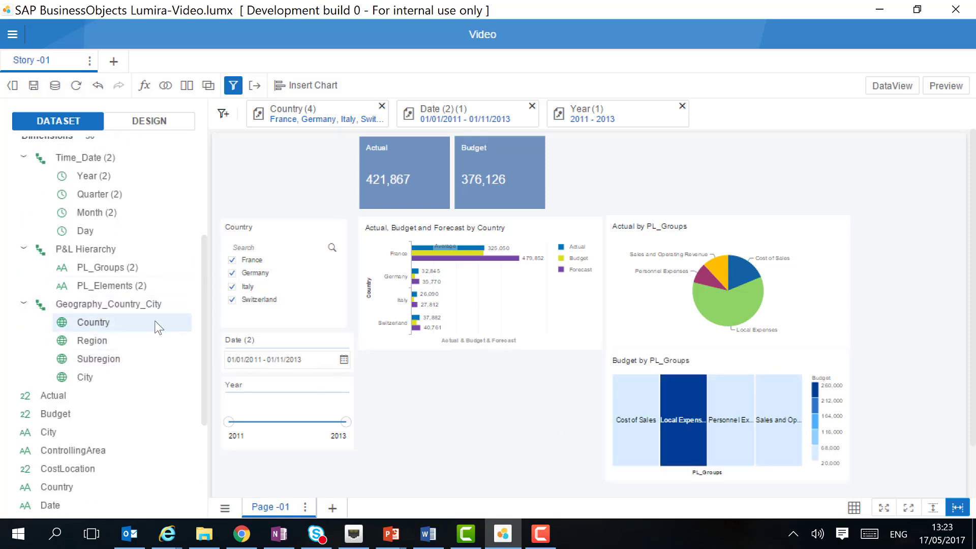
left_click_drag(158, 323, 730, 389)
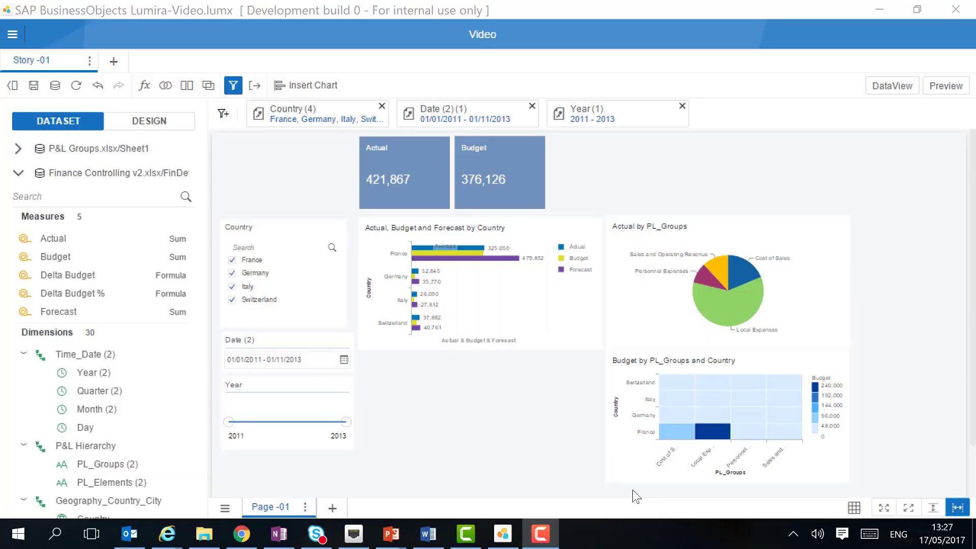
- Insert a crosstab below the bar chart with Actual and Budget as its measures
left_click(307, 85)
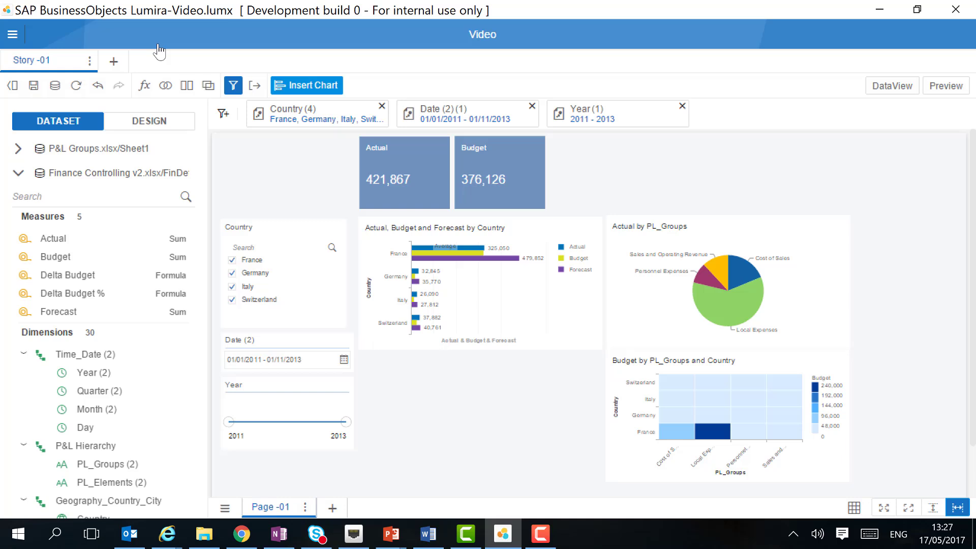
left_click(265, 248)
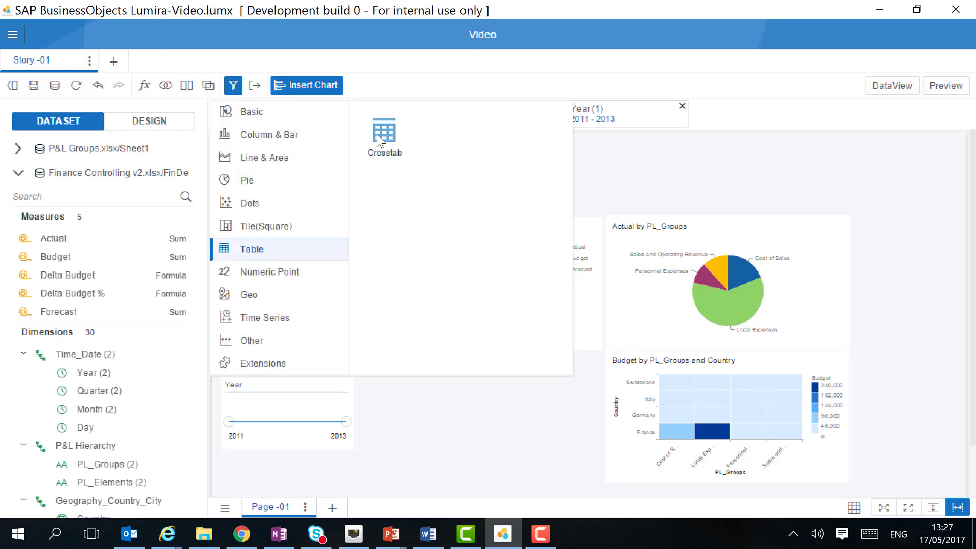
left_click_drag(423, 272, 423, 271)
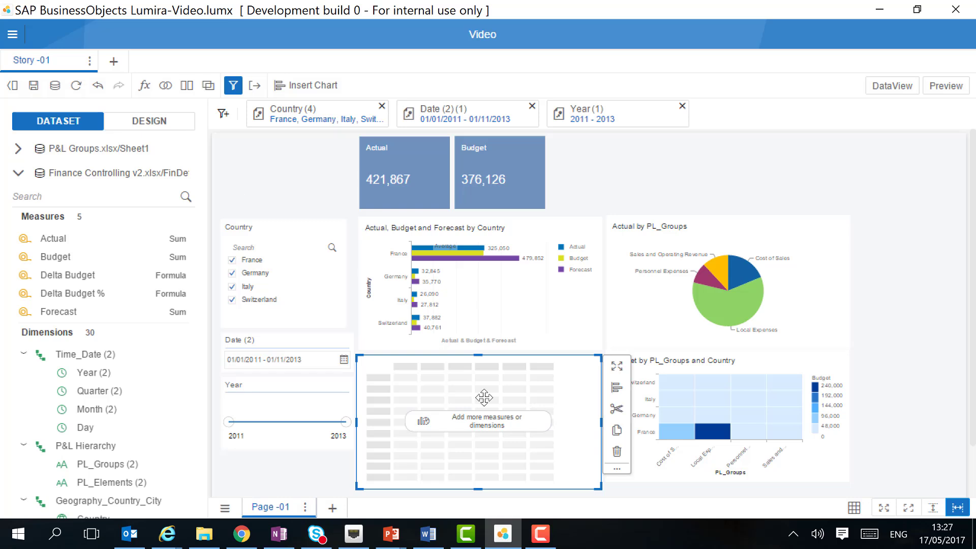
left_click(620, 372)
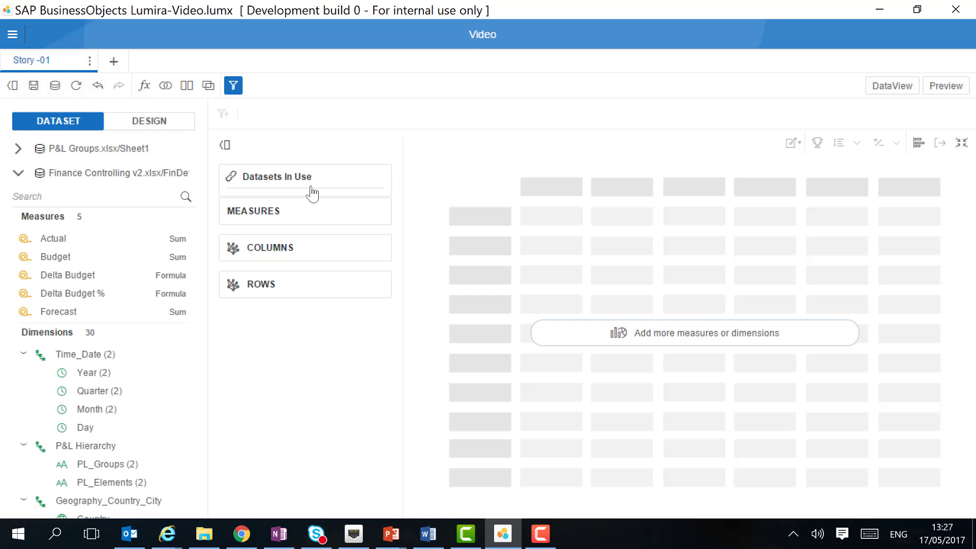
left_click_drag(82, 238, 279, 216)
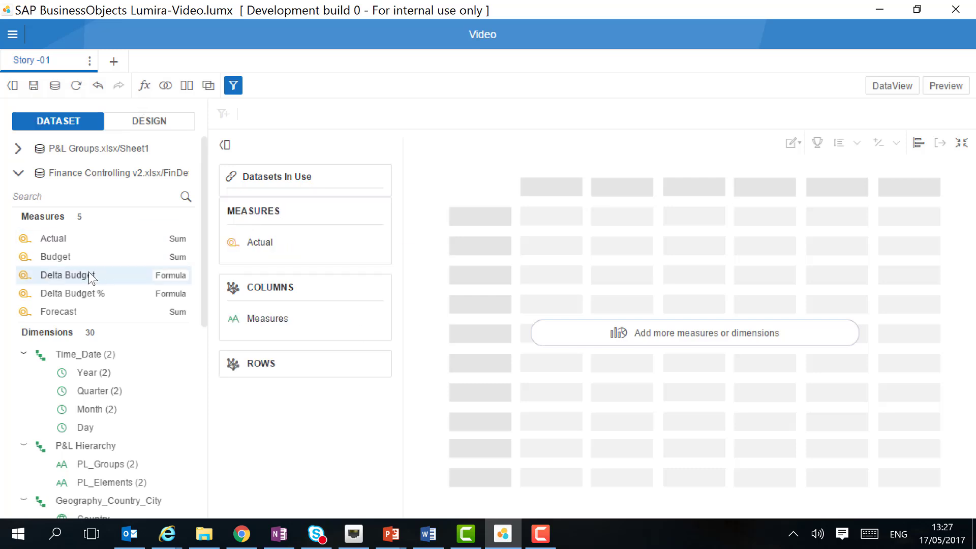
left_click_drag(77, 257, 262, 260)
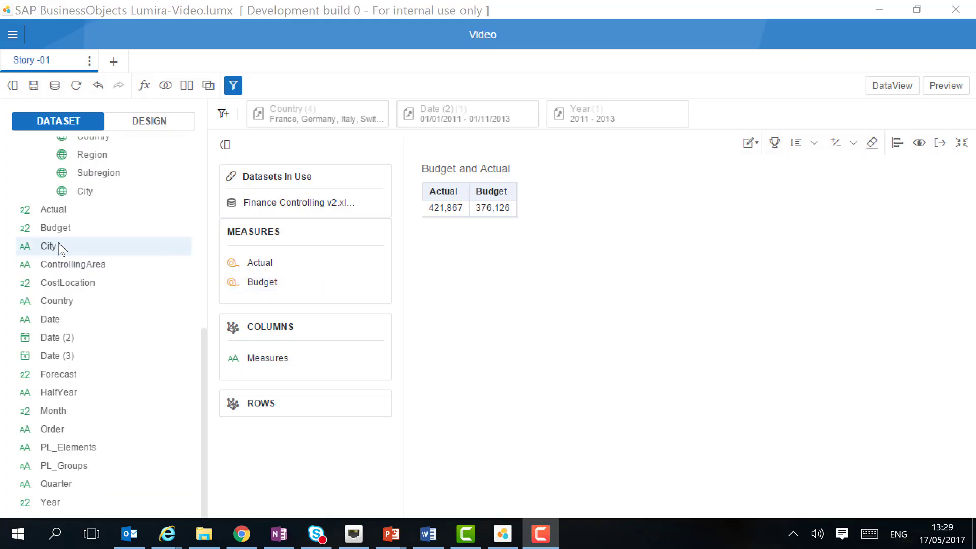
- Put City in the crosstab rows and Year in the columns
left_click_drag(61, 247, 275, 403)
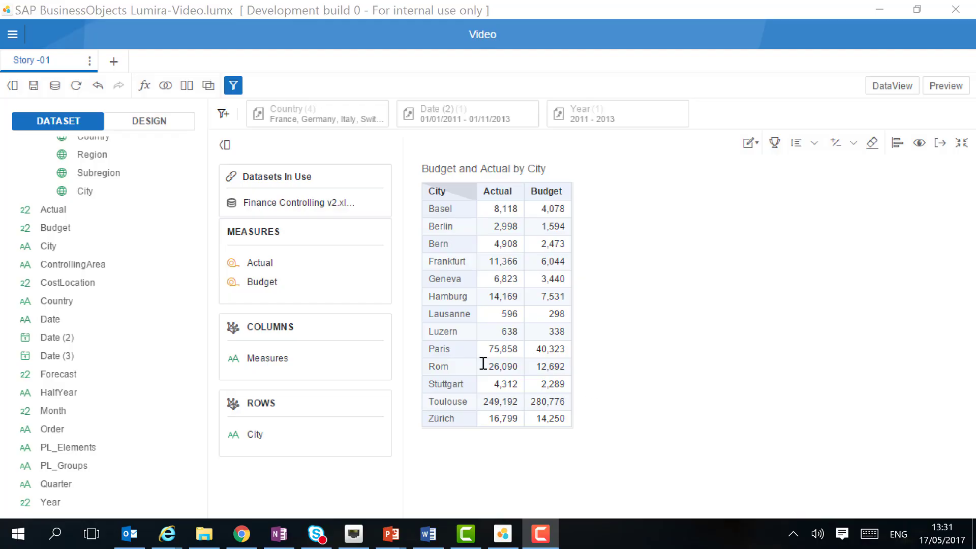
left_click_drag(50, 503, 277, 356)
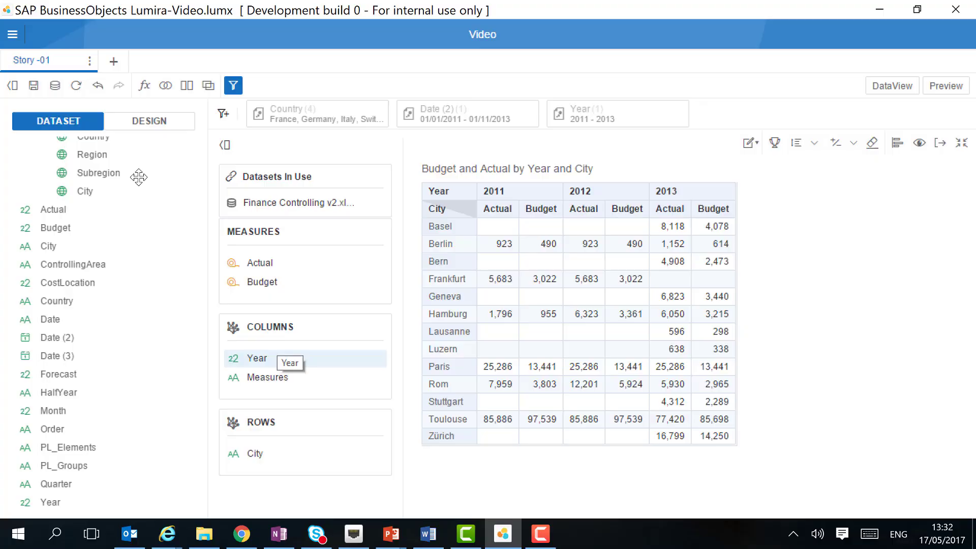
key("F10")
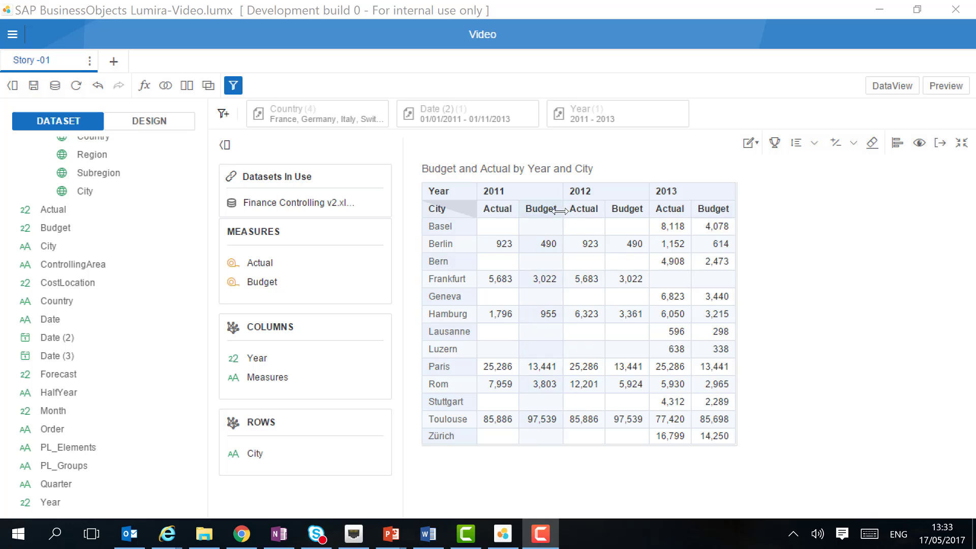
- Widen the 2011 Budget column and set the Actual columns' number format scaling factor to 1,000
left_click_drag(572, 210, 582, 242)
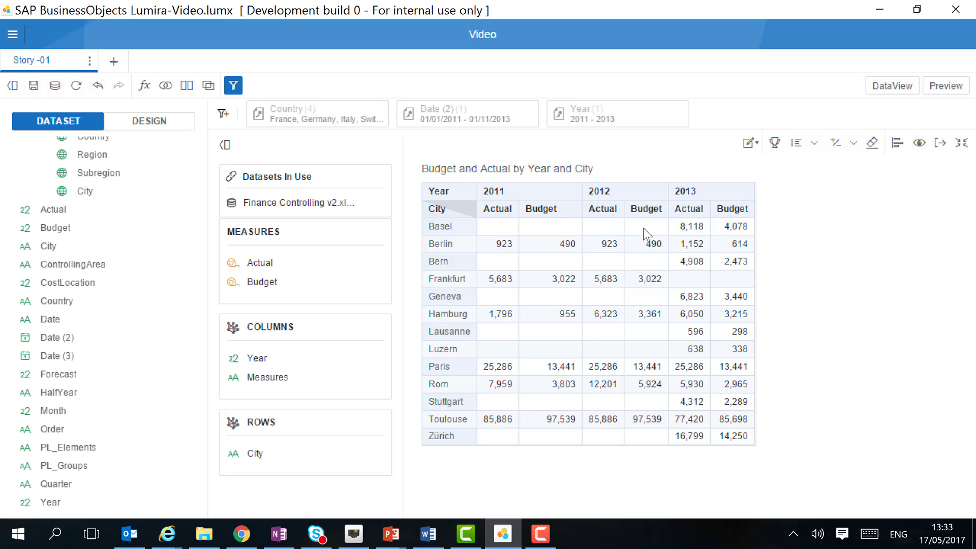
left_click(689, 208)
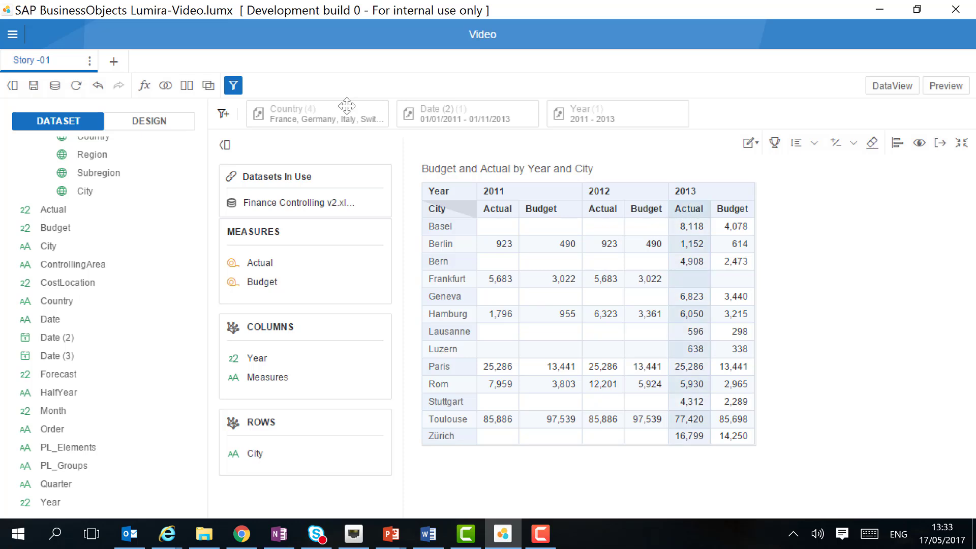
key("Menu")
key("Down")
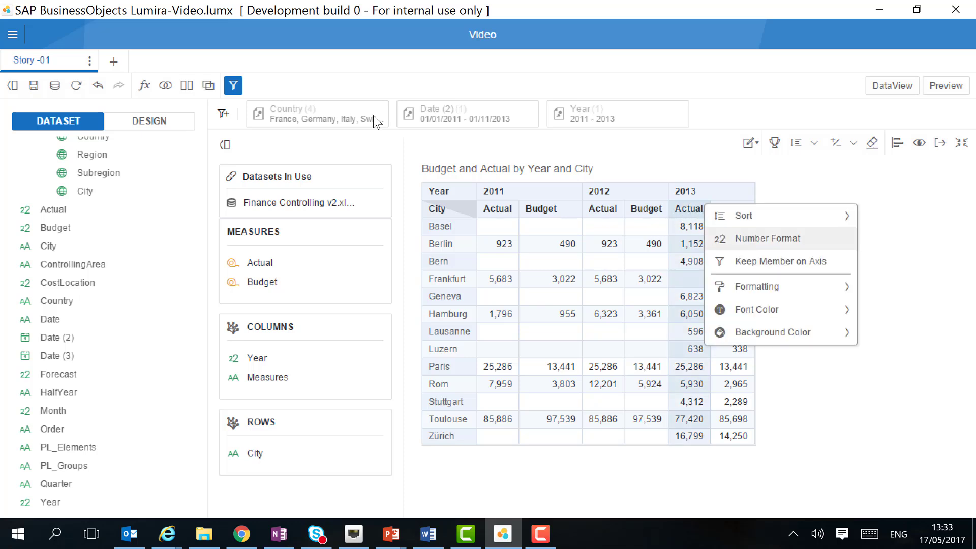
key("Return")
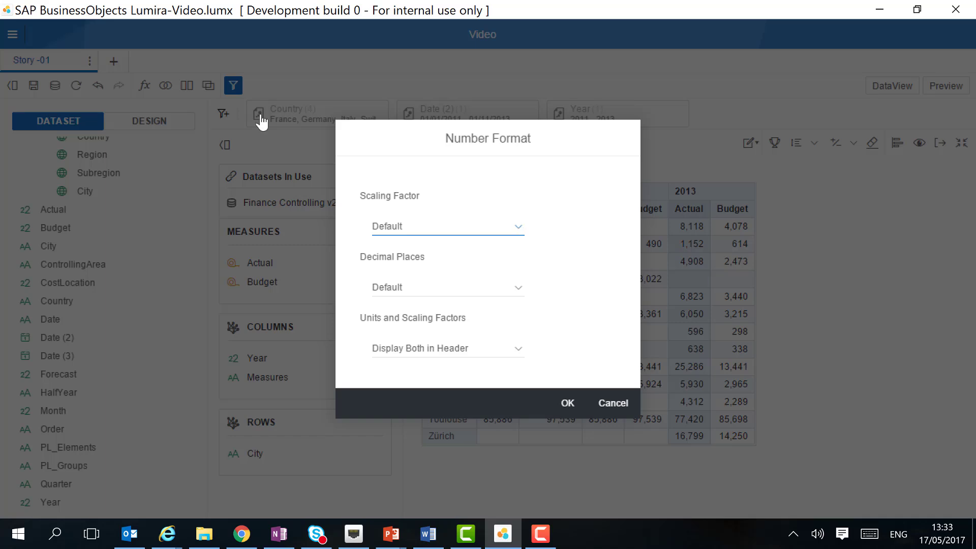
left_click(519, 227)
left_click(415, 350)
left_click(565, 405)
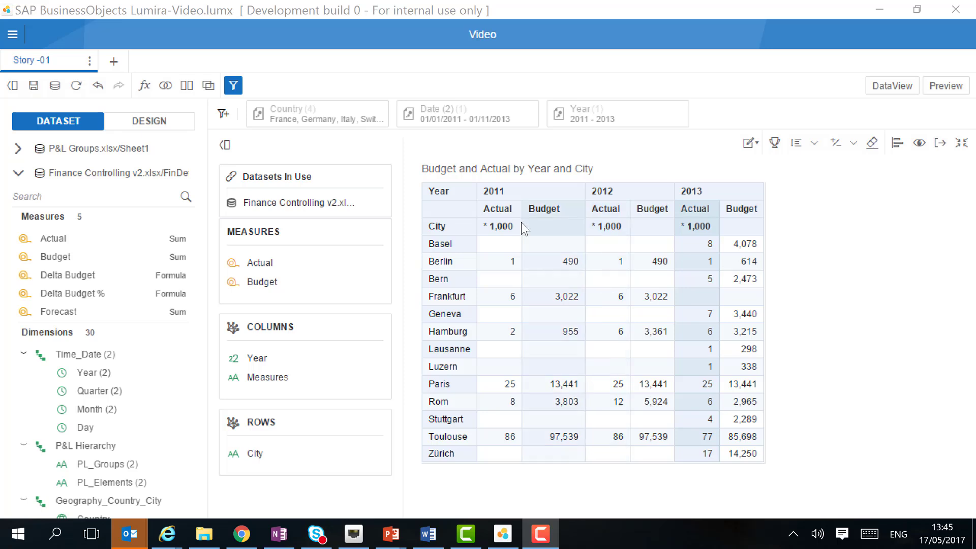
- Show totals for the City rows and the year columns, adding Overall Result
right_click(453, 225)
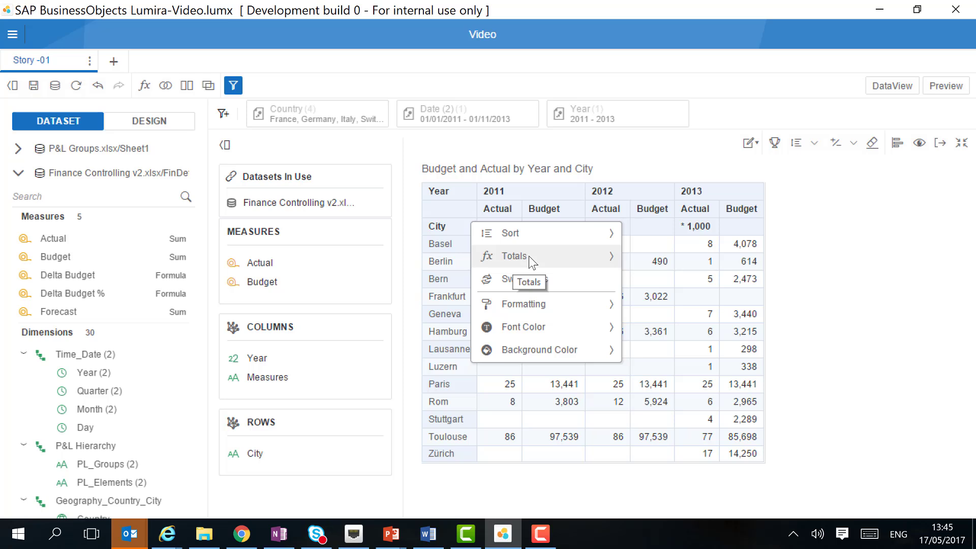
left_click(533, 262)
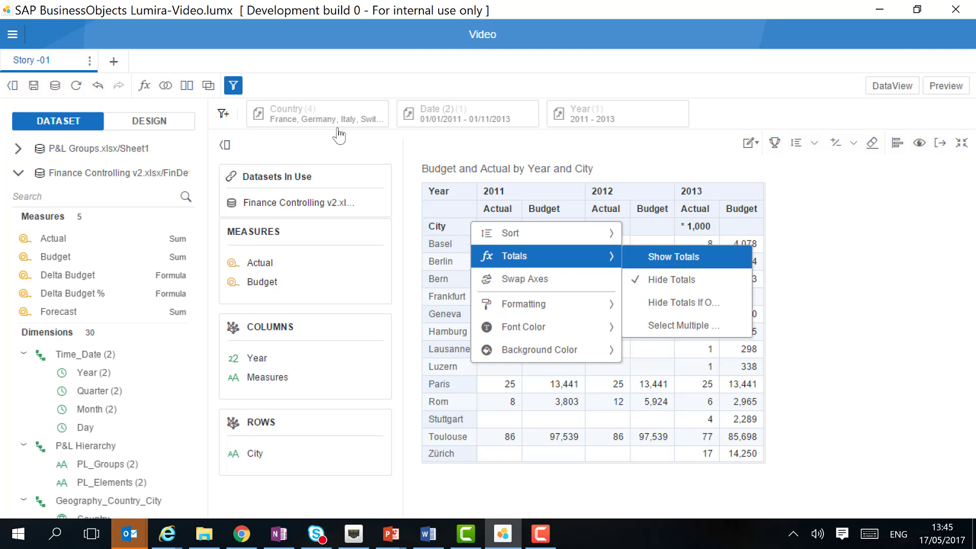
right_click(516, 192)
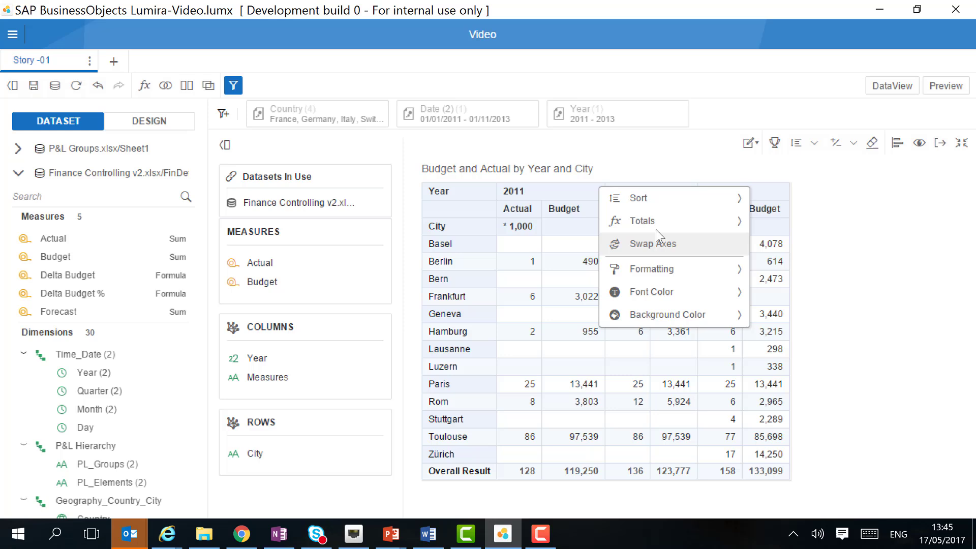
mouse_move(676, 220)
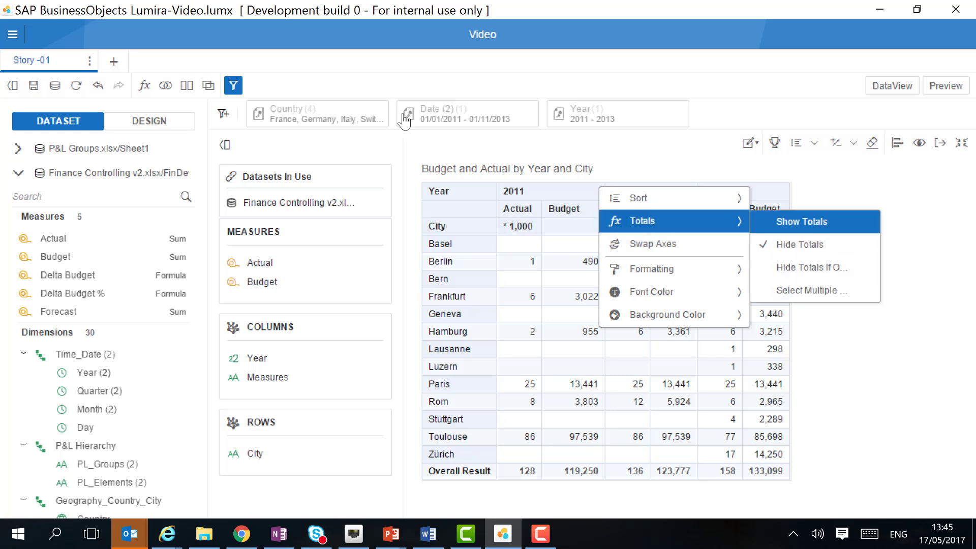
left_click(800, 217)
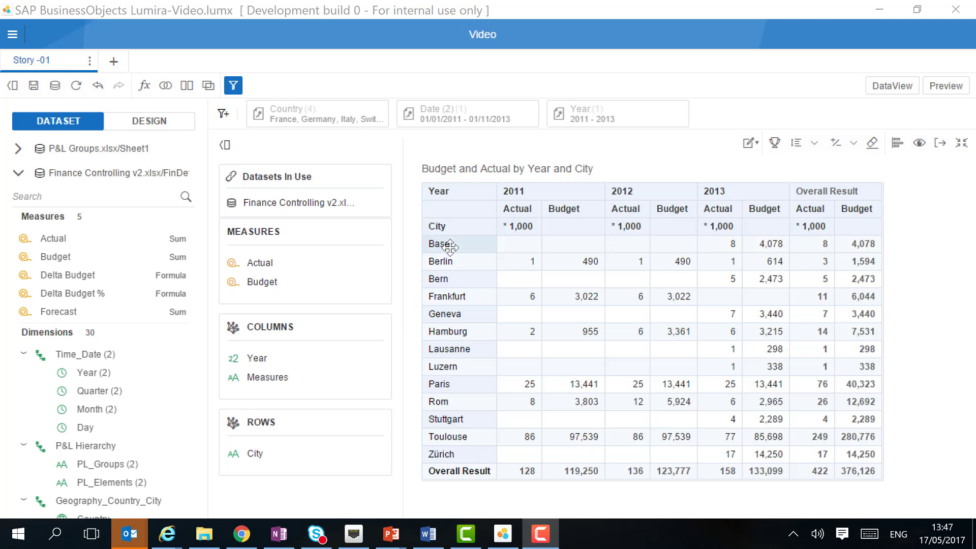
- Make the city names in the row headers italic
right_click(489, 243)
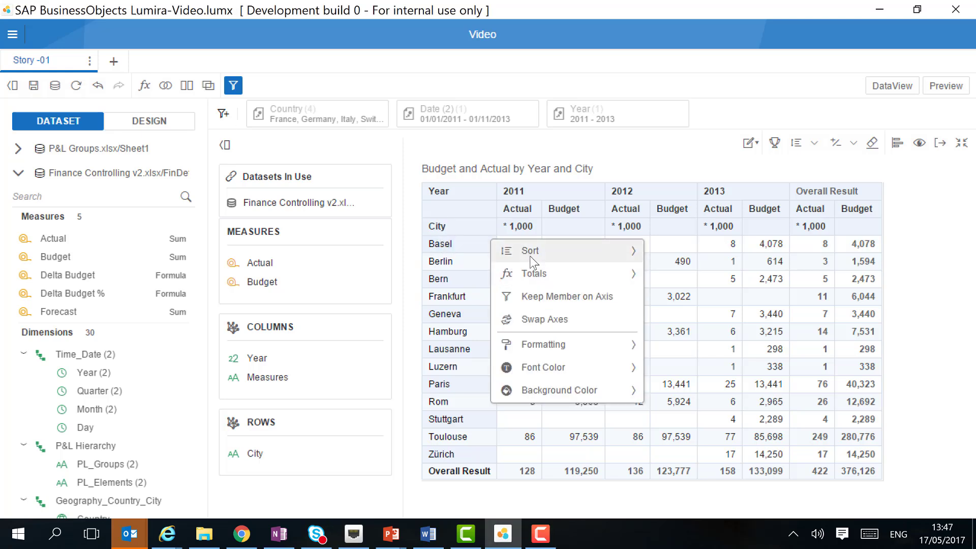
mouse_move(625, 345)
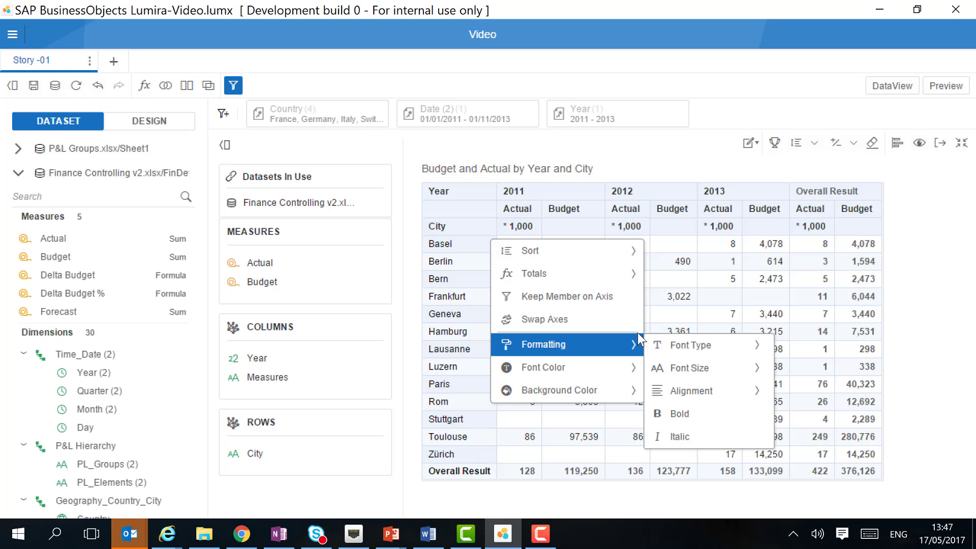
left_click(684, 438)
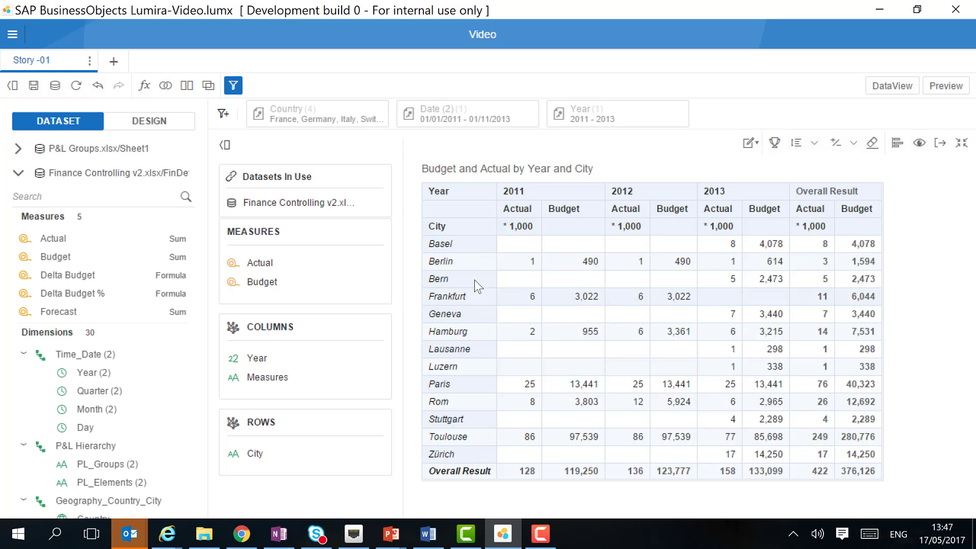
- Set the header font size to 14
right_click(490, 223)
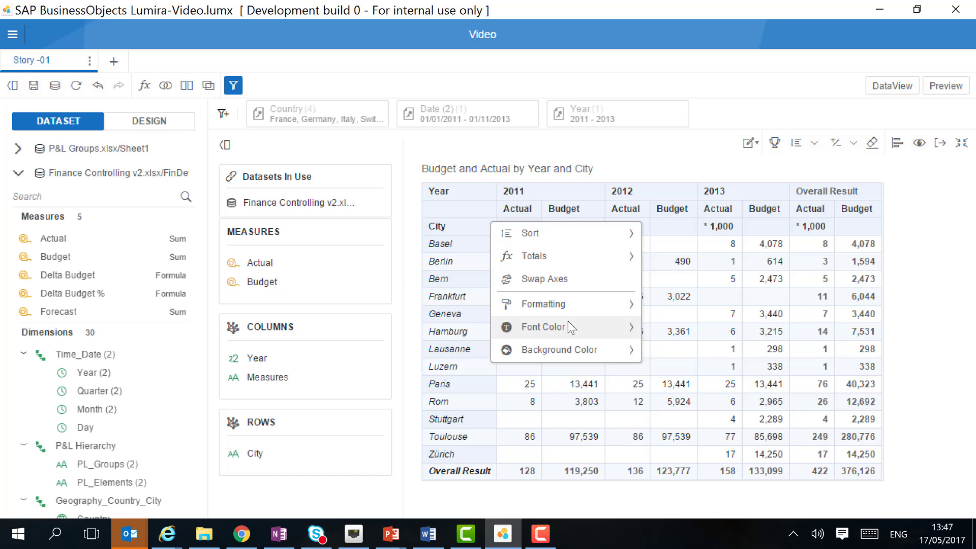
left_click(569, 305)
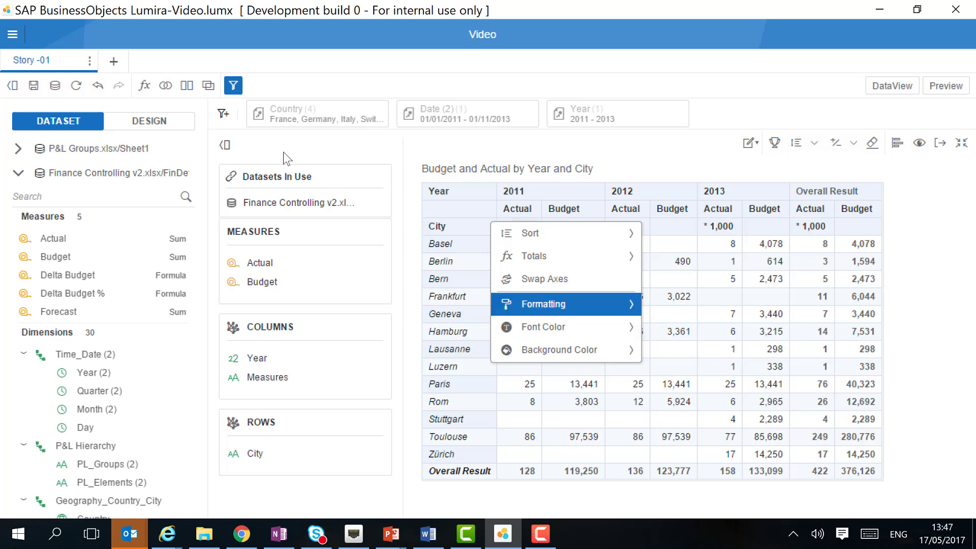
key("Right")
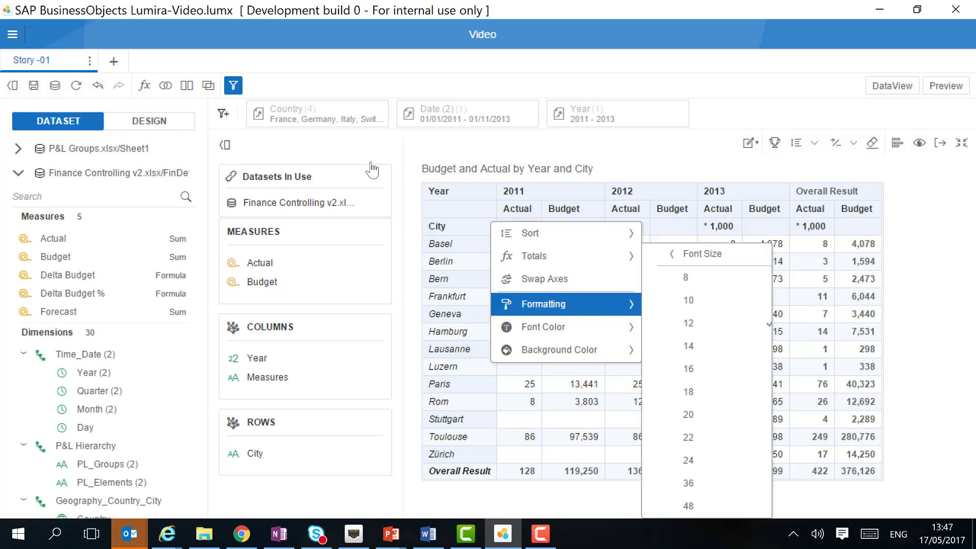
key("Down")
key("Return")
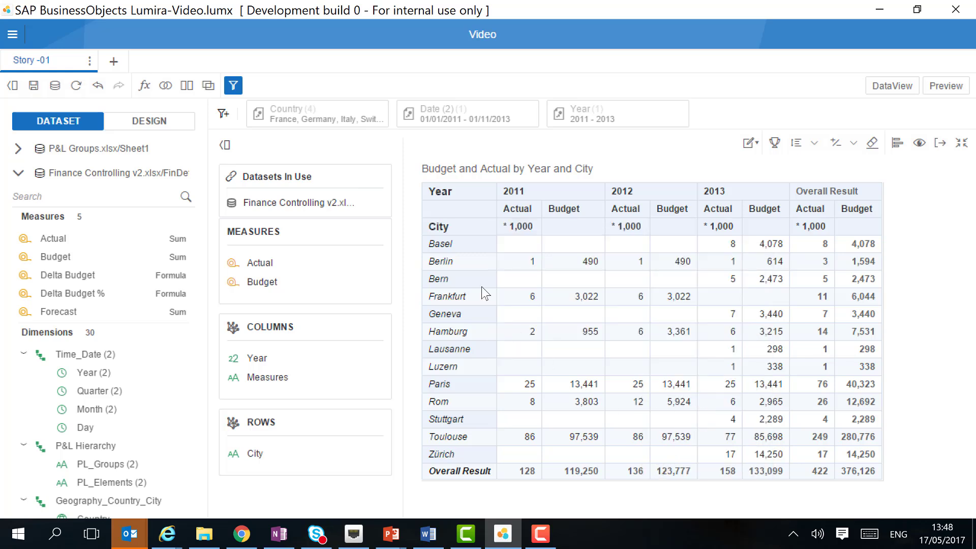
- Give the crosstab column headers a blue background
key("shift+F10")
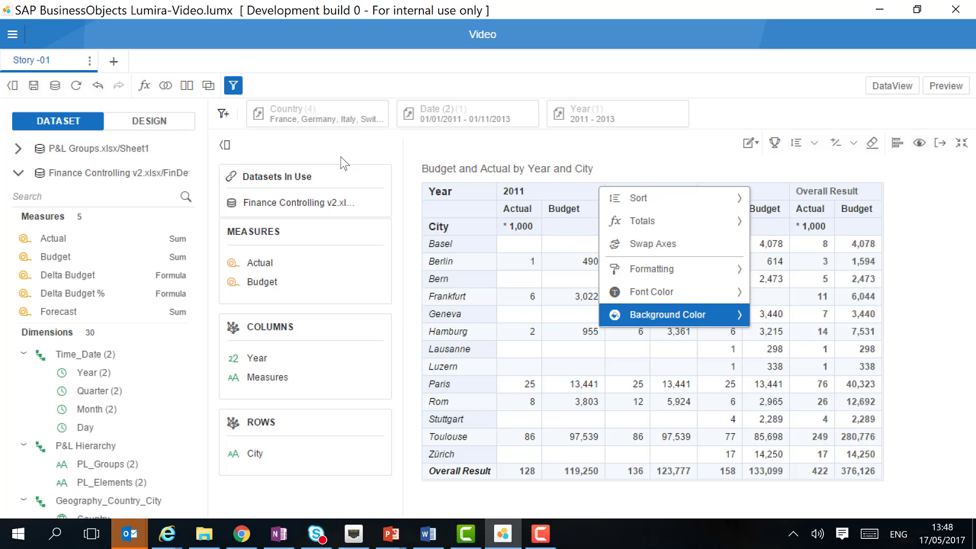
mouse_move(692, 315)
left_click(863, 329)
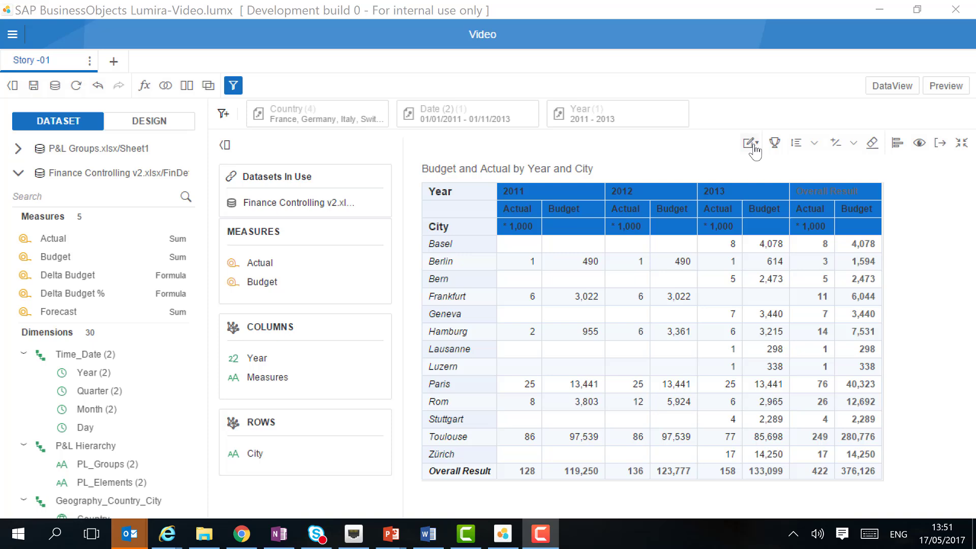
- Start a new conditional formatting rule named 'City' based on the City dimension
left_click(378, 78)
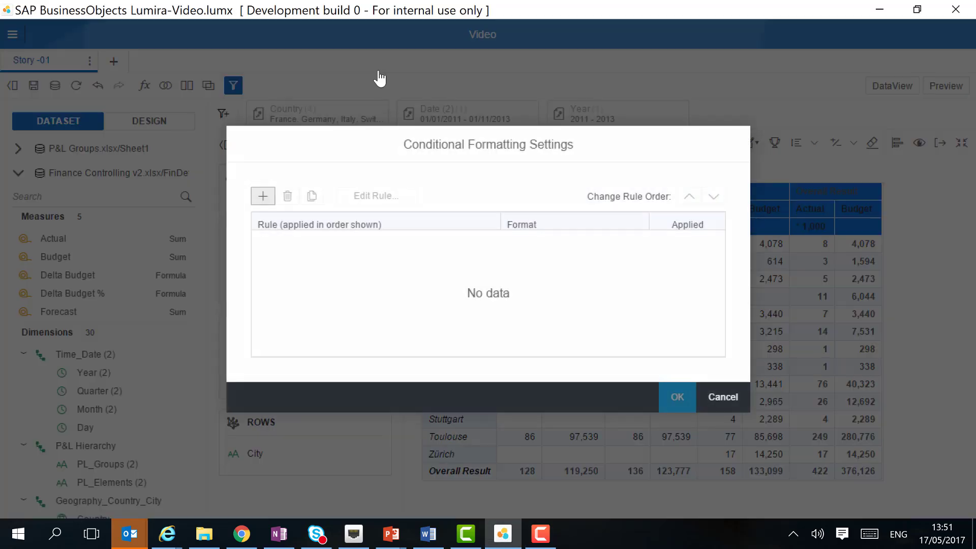
left_click(260, 198)
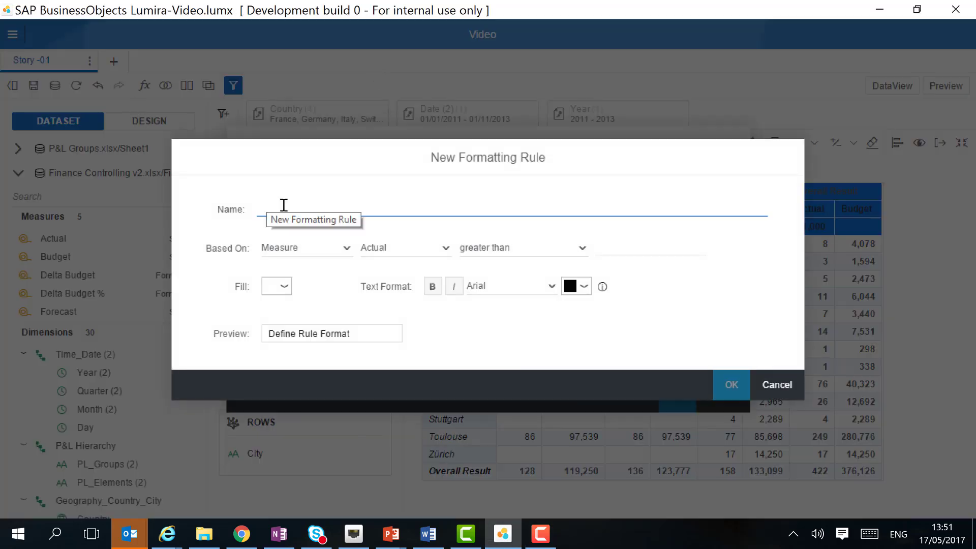
left_click(346, 249)
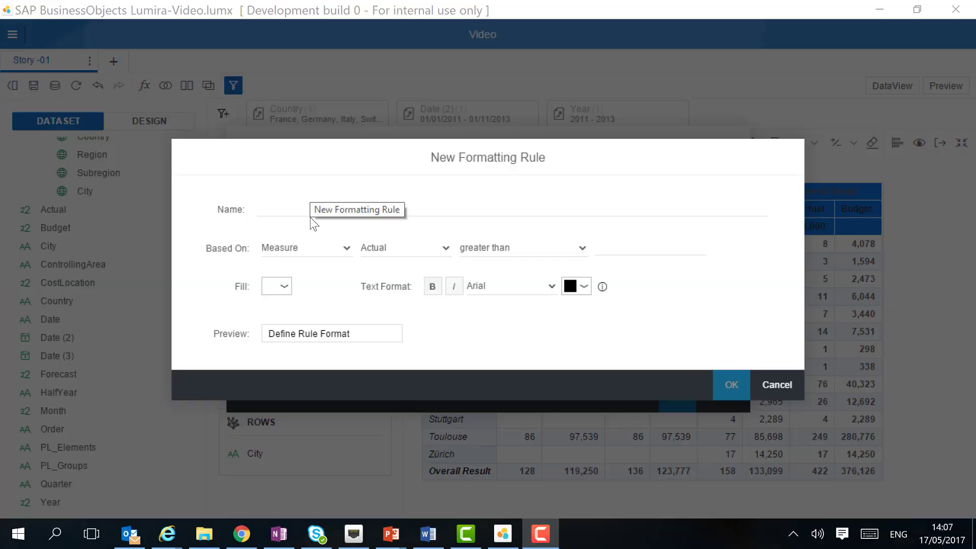
left_click(346, 249)
left_click(296, 294)
left_click(264, 202)
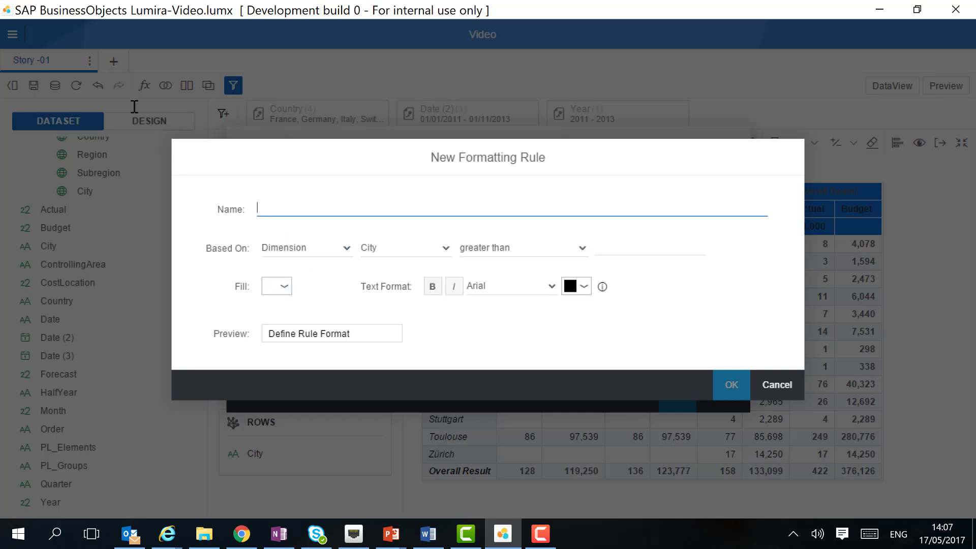
type("City")
- Make the rule match cities in the list Basel, Hamburg and Toulouse
left_click(500, 253)
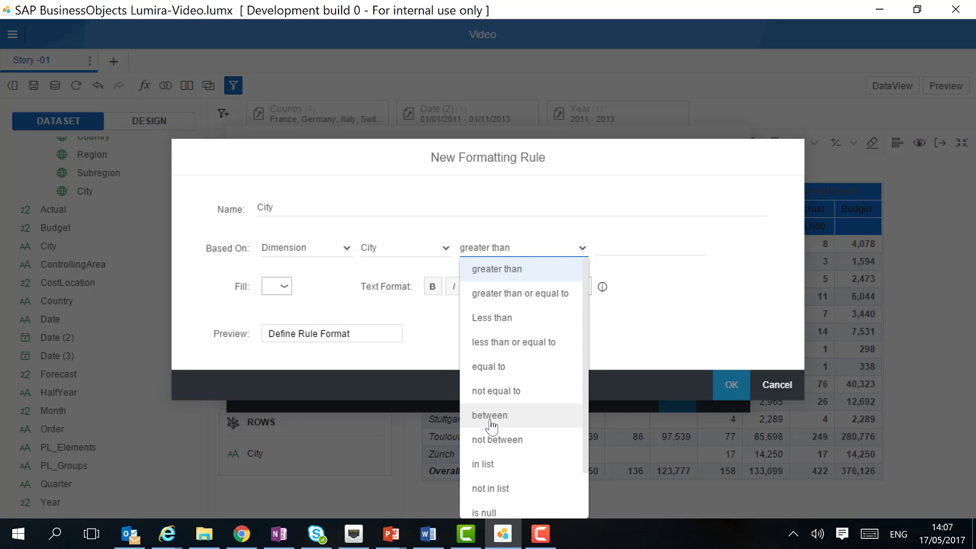
left_click(502, 463)
left_click(679, 248)
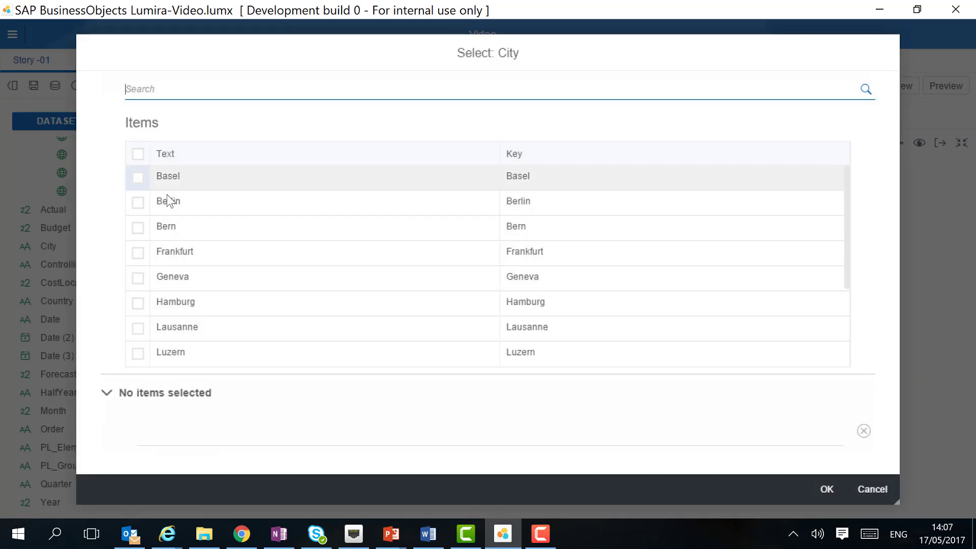
left_click(138, 177)
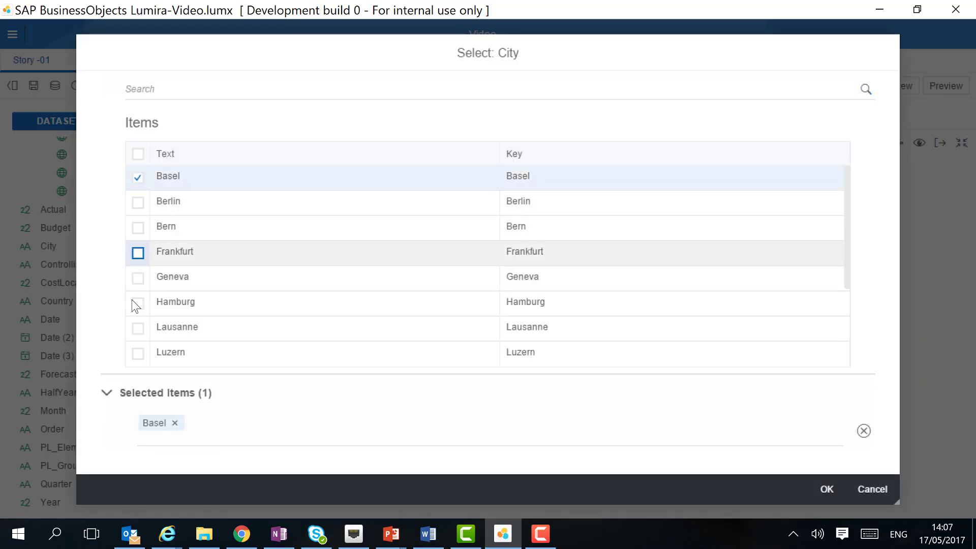
left_click(137, 303)
scroll(145, 319, "down", 3)
left_click(139, 328)
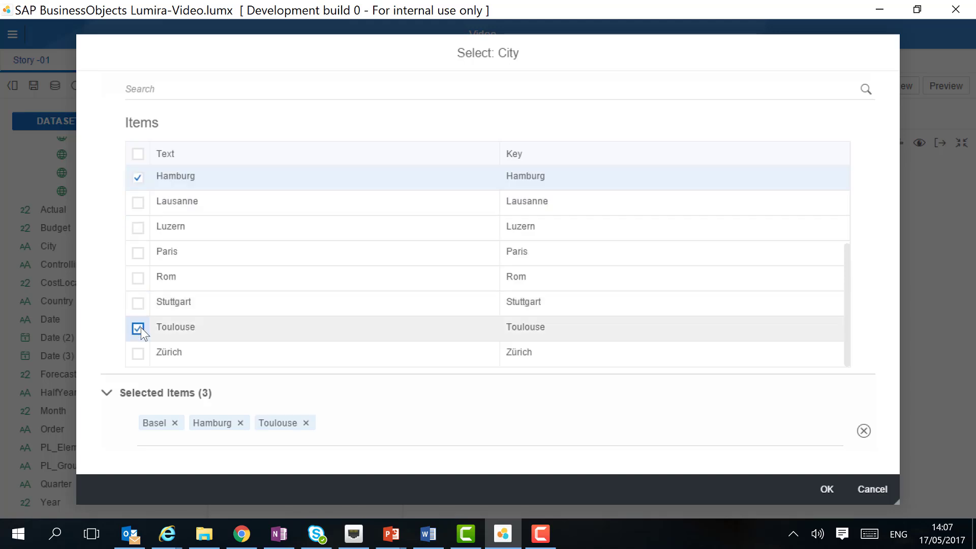
left_click(825, 489)
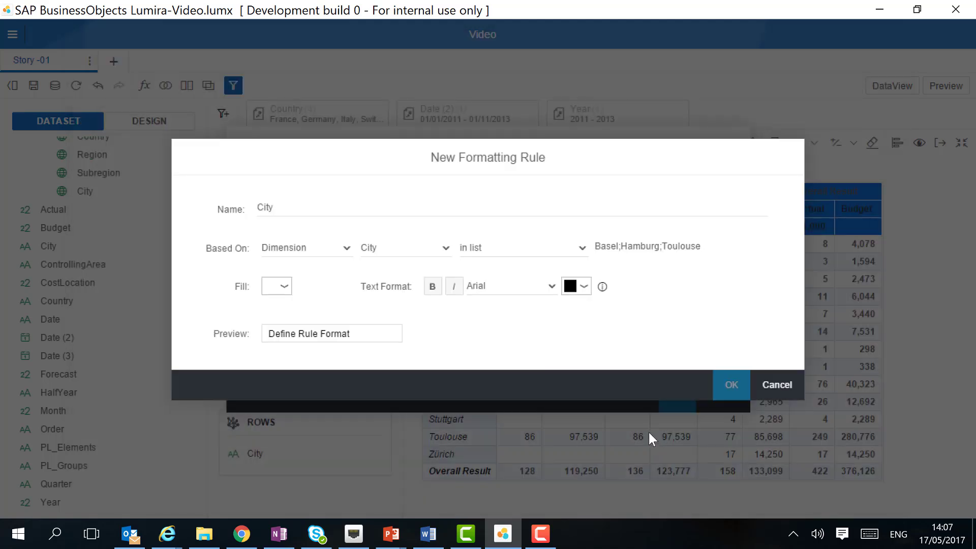
- Set the rule's fill to light green (#CEE2B7) and apply it to the crosstab
left_click(284, 287)
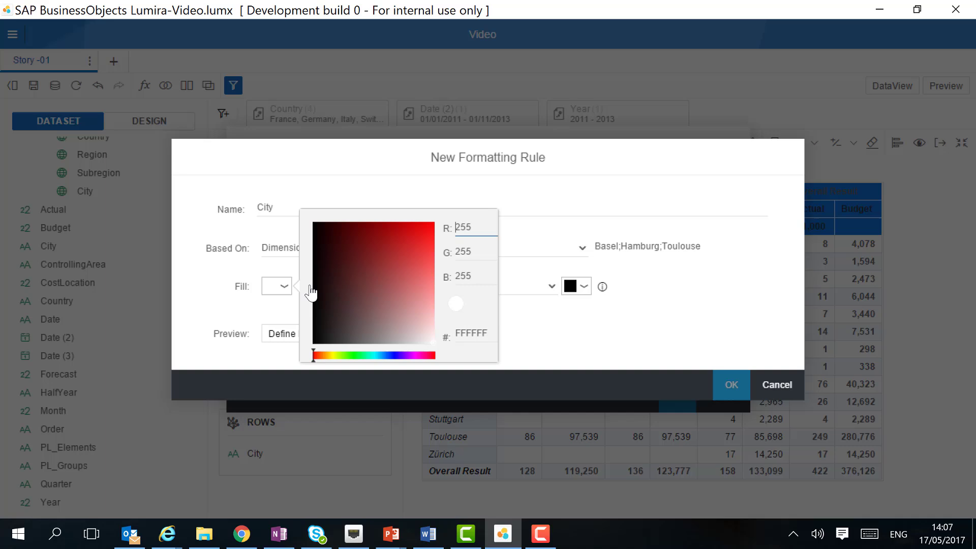
left_click(343, 355)
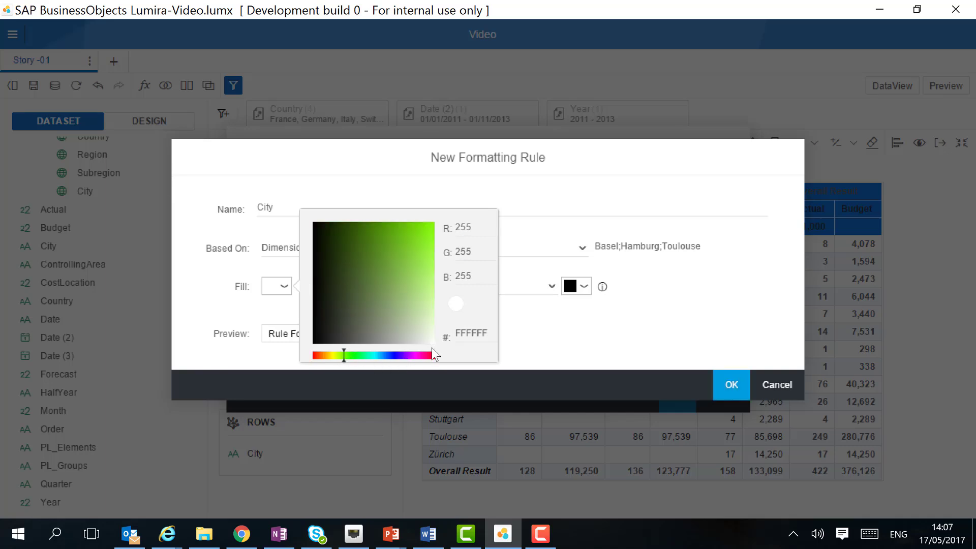
left_click(422, 322)
left_click(281, 175)
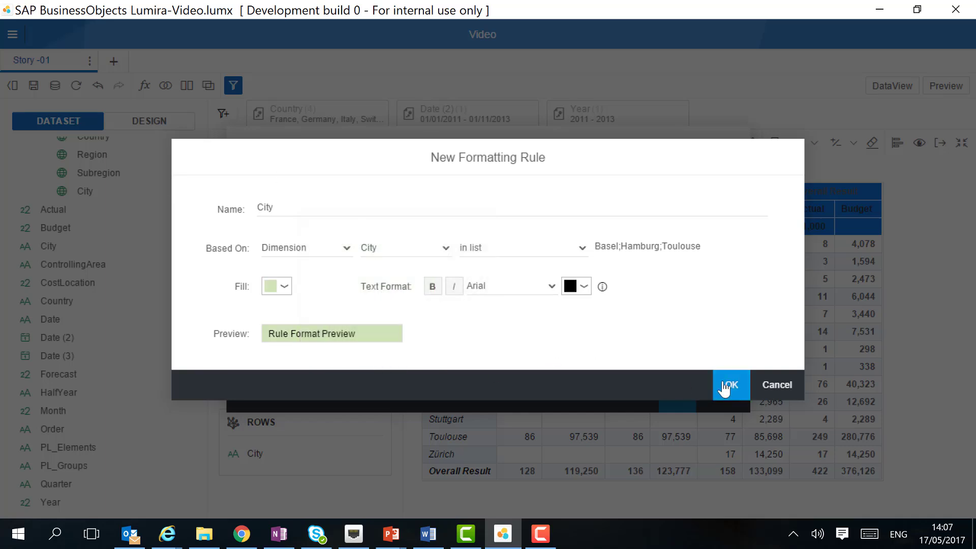
left_click(727, 385)
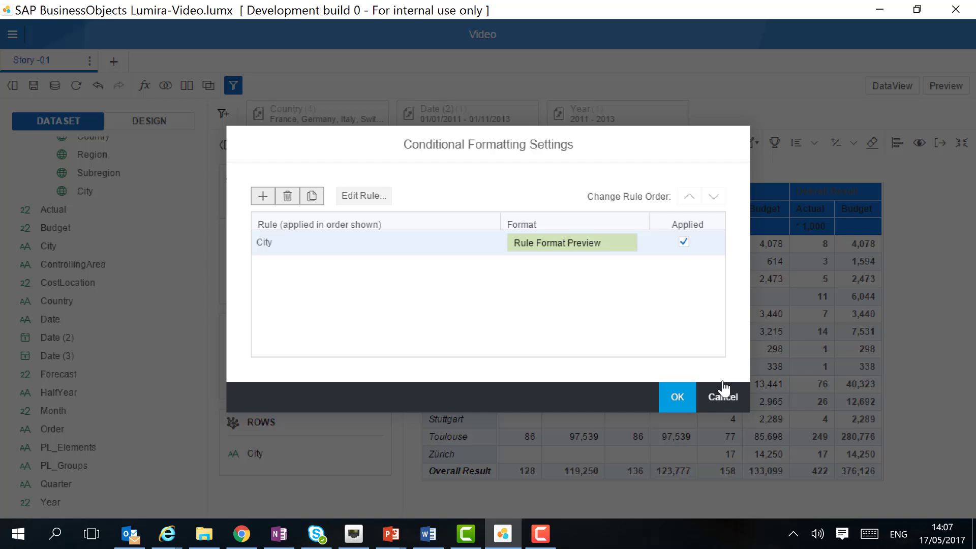
left_click(678, 397)
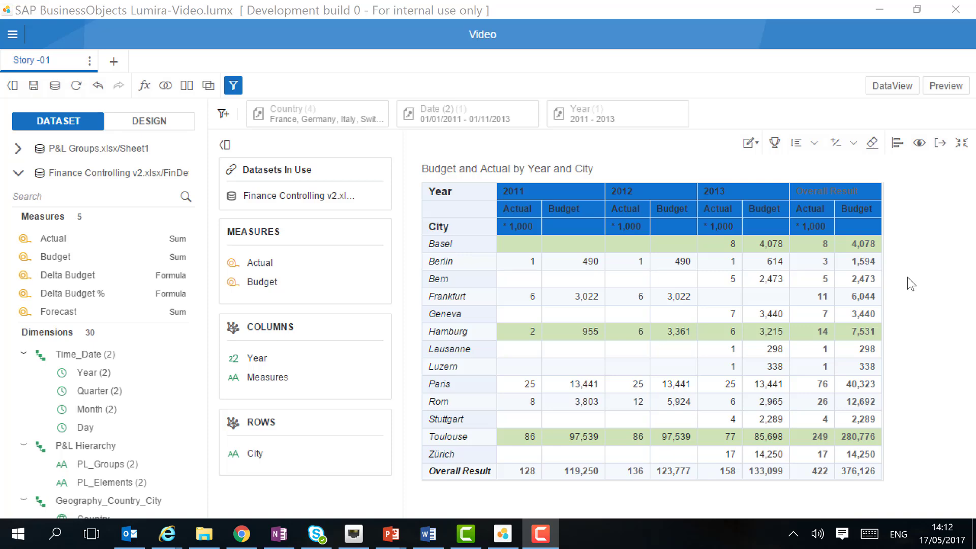
- Back on the full dashboard, place a wide Title text box right of the KPI tiles
left_click(962, 143)
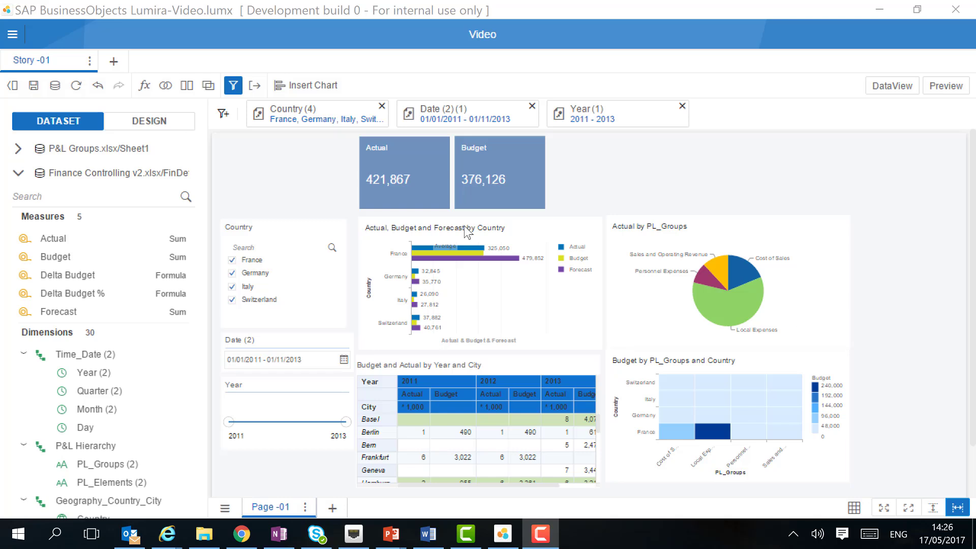
left_click(147, 122)
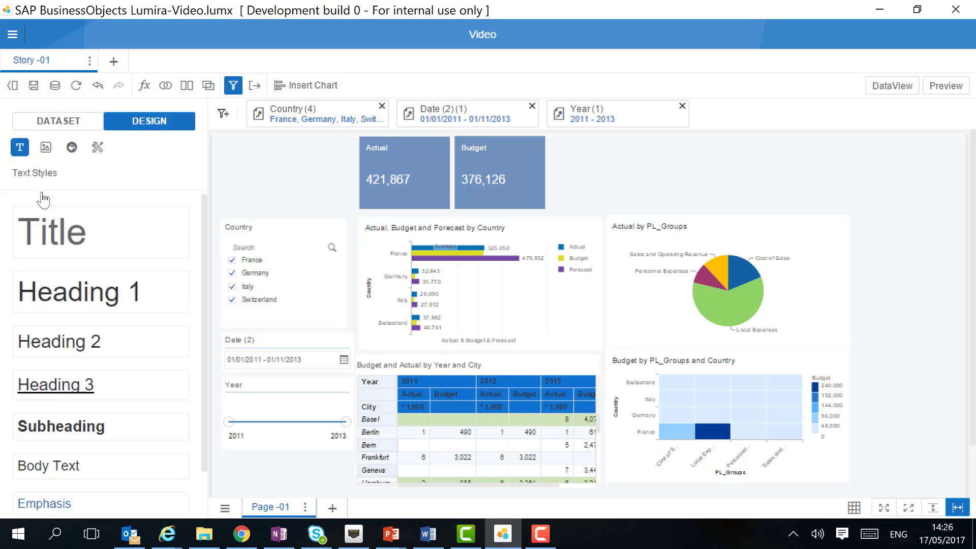
left_click_drag(56, 230, 574, 145)
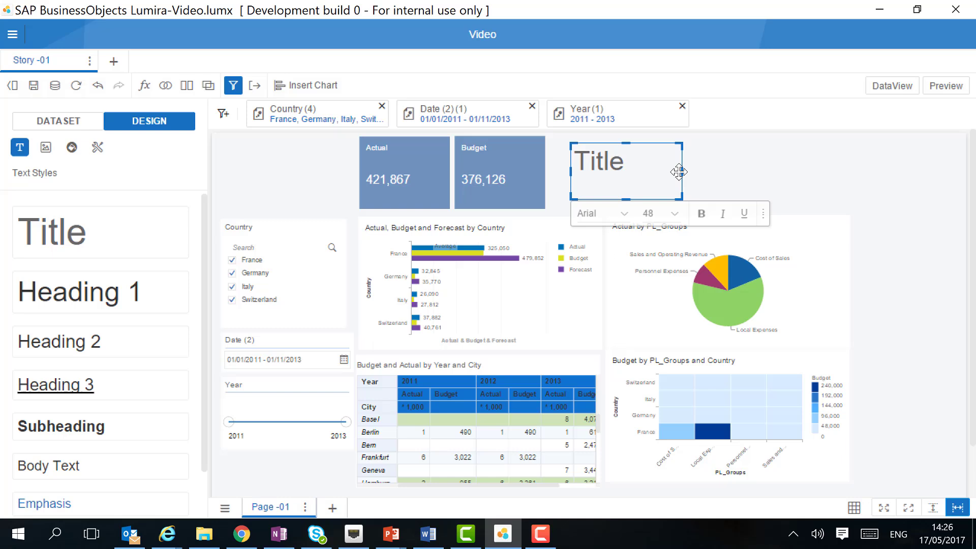
left_click_drag(682, 171, 814, 162)
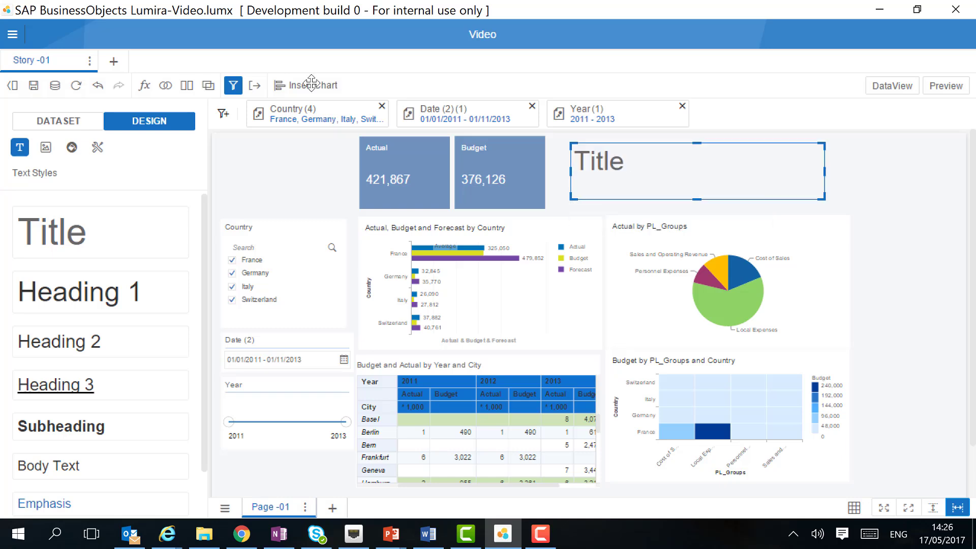
- Replace the title placeholder with the start of 'Dashboard', fixing a typo
double_click(620, 167)
type("Dash")
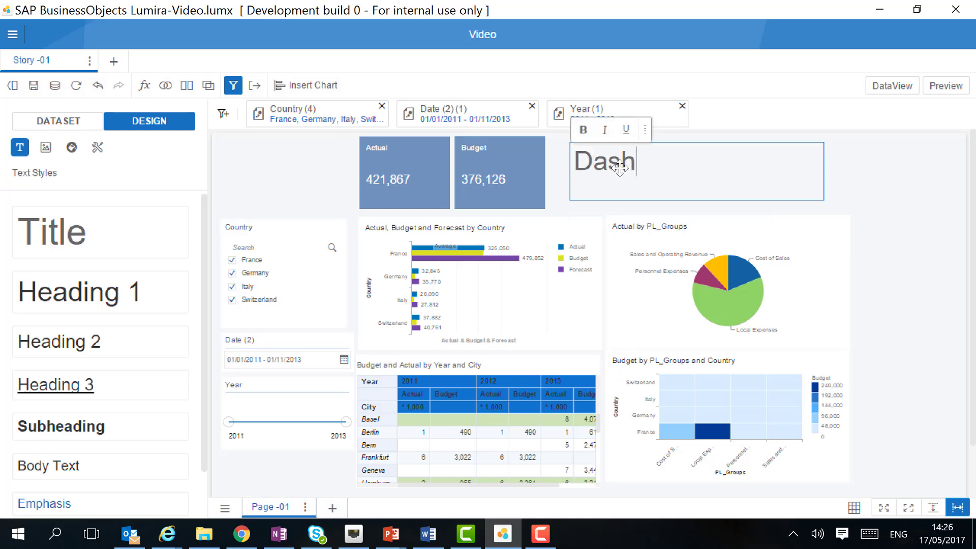
type("board")
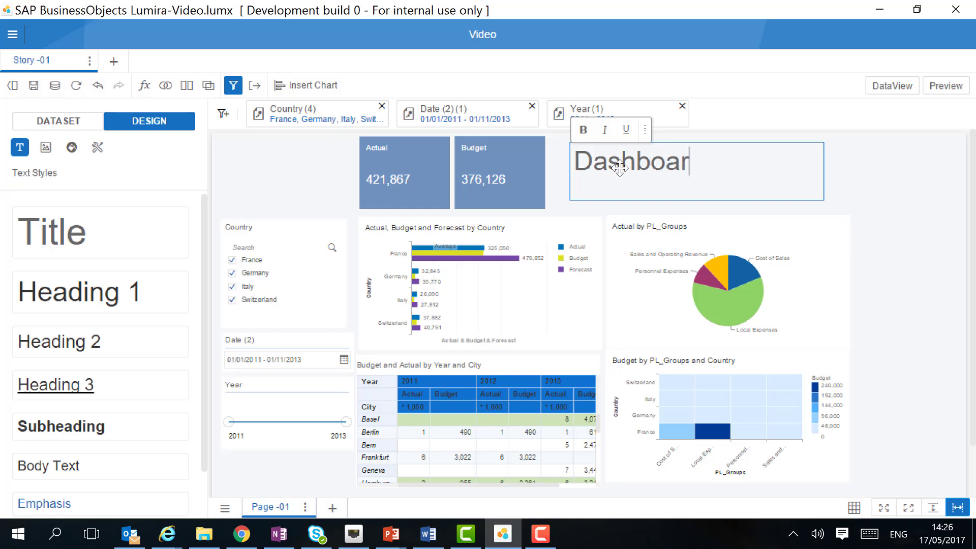
- Finish the title text 'Dashboard' and give it a near-white font colour
left_click(858, 184)
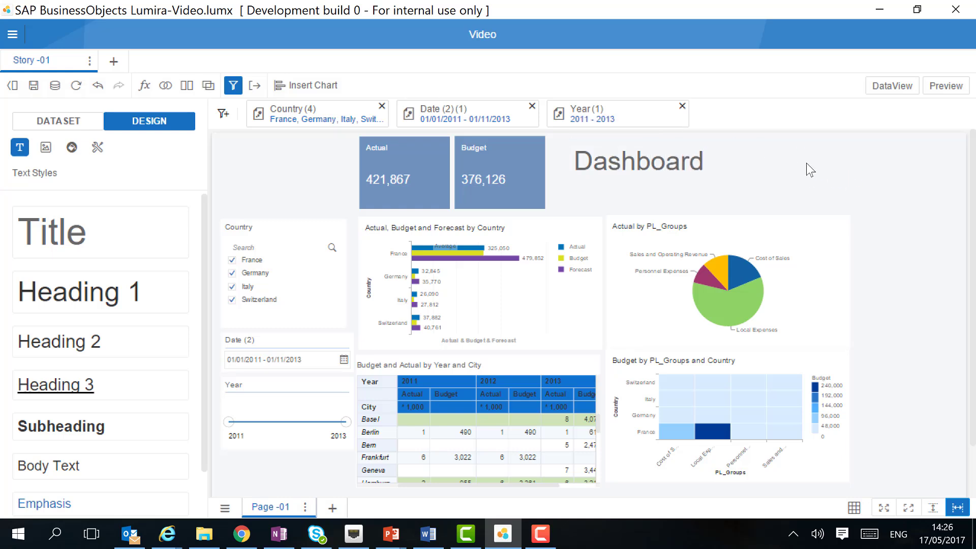
left_click(751, 161)
right_click(762, 164)
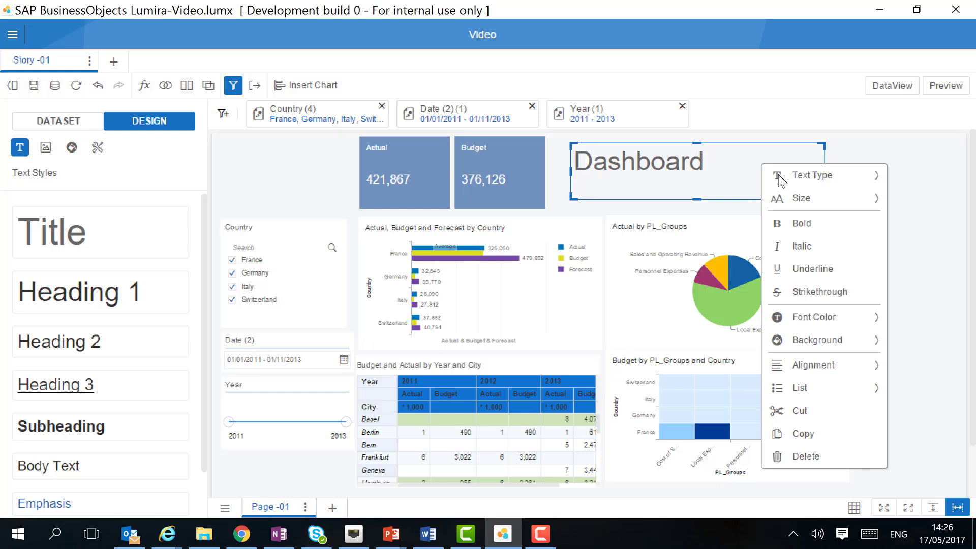
mouse_move(811, 318)
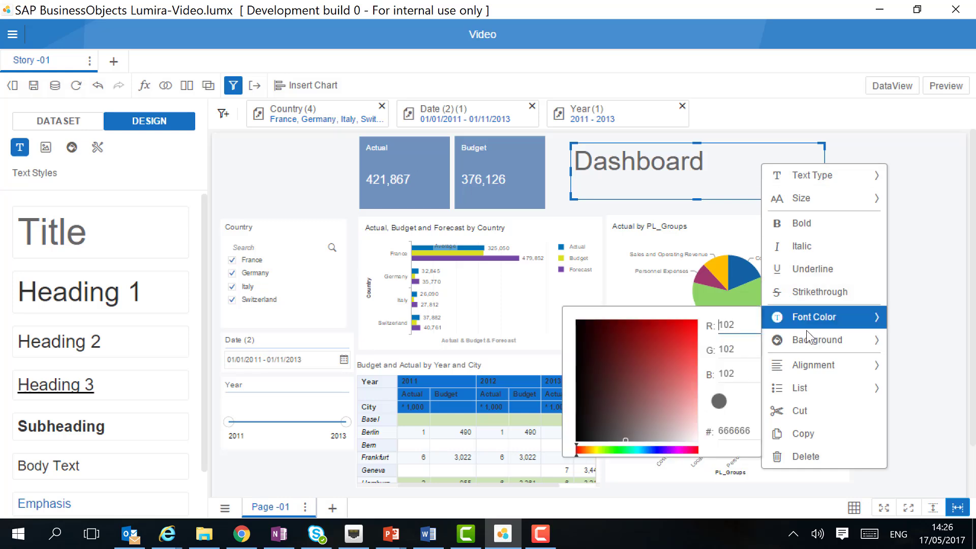
left_click(693, 441)
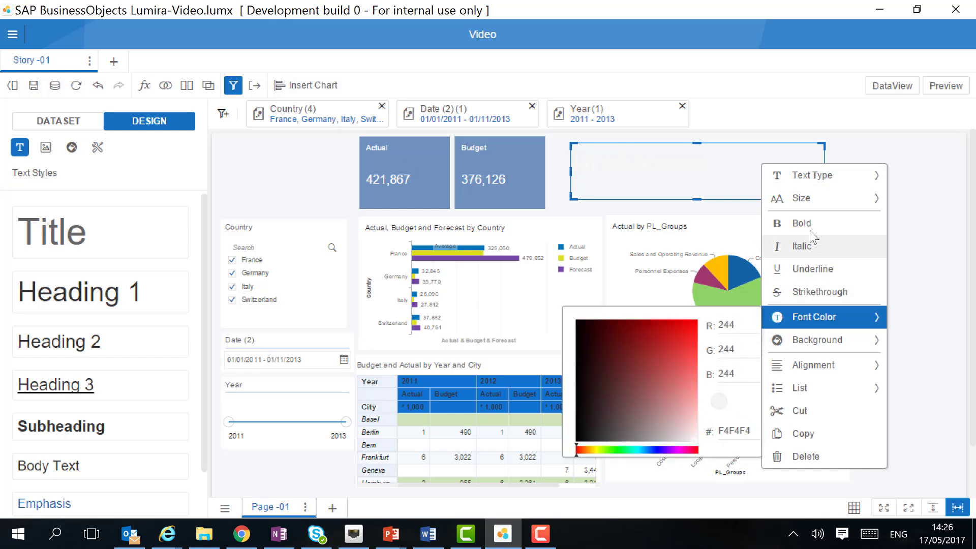
left_click(405, 117)
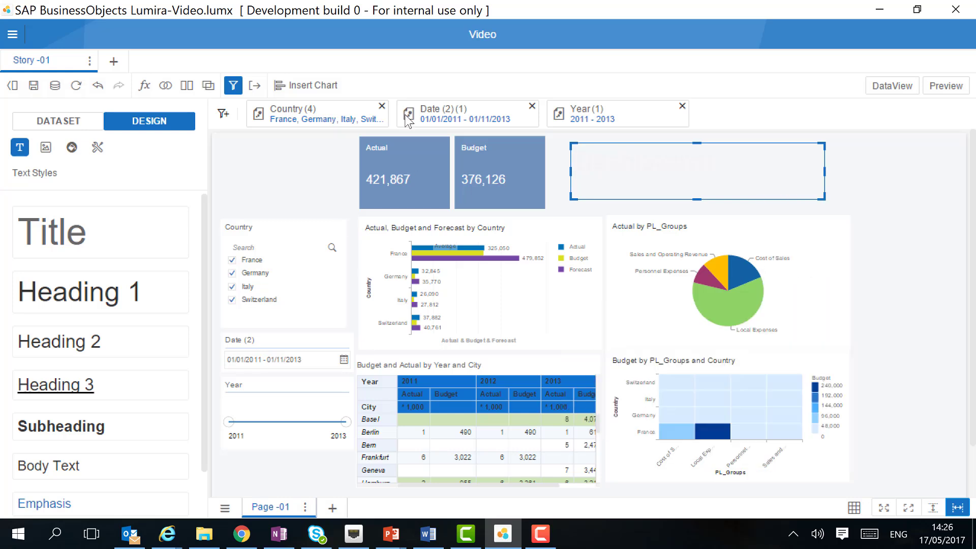
- Set the page background to dark navy 053A54 and place the SAP logo top-left
left_click(71, 148)
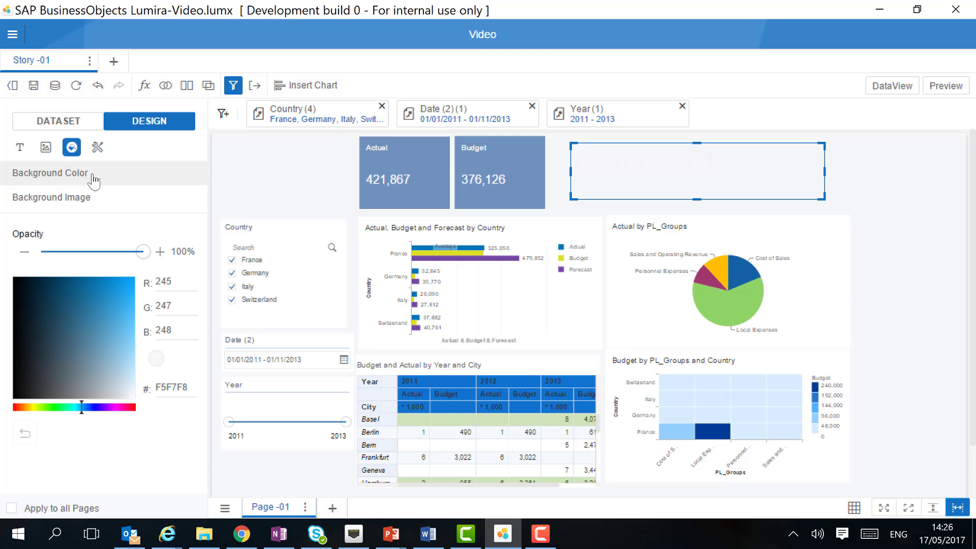
left_click(53, 283)
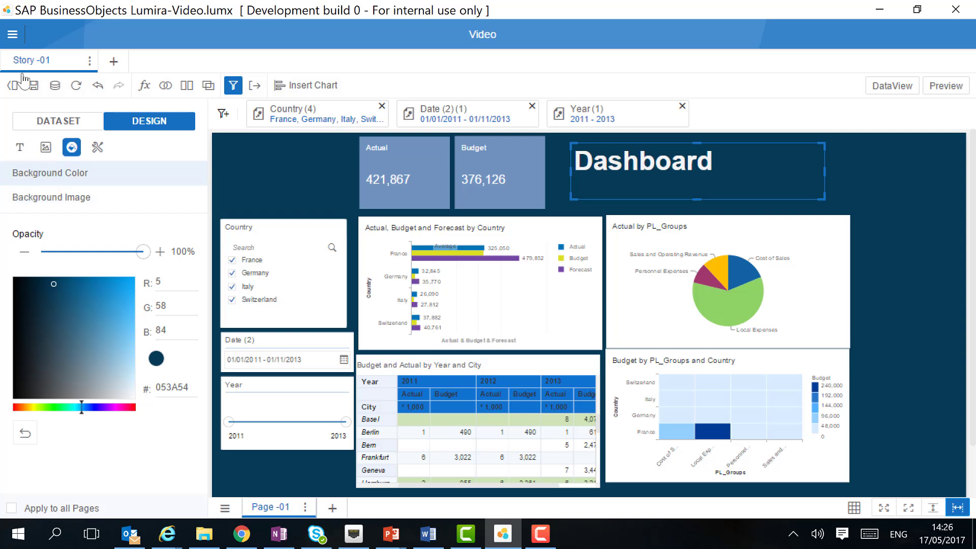
left_click(46, 147)
left_click(117, 290)
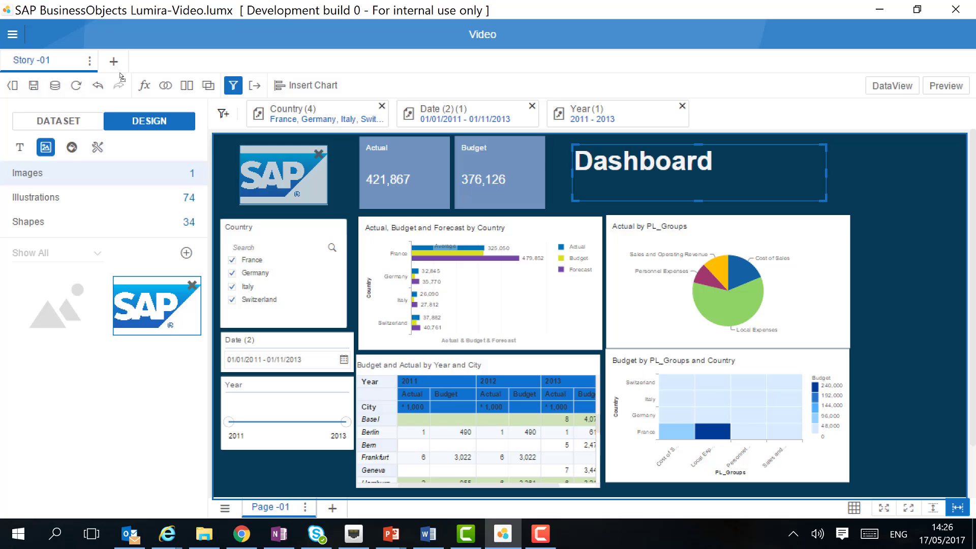
left_click(98, 85)
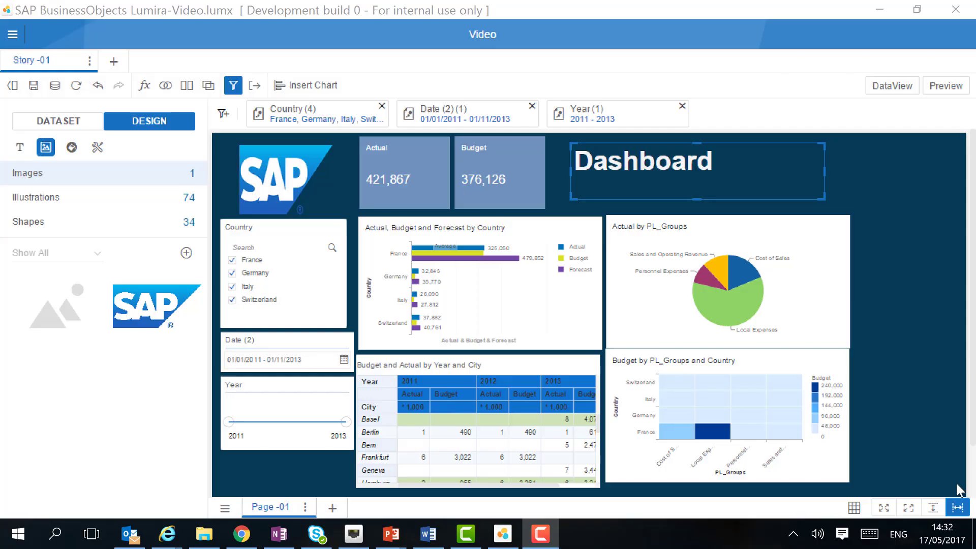